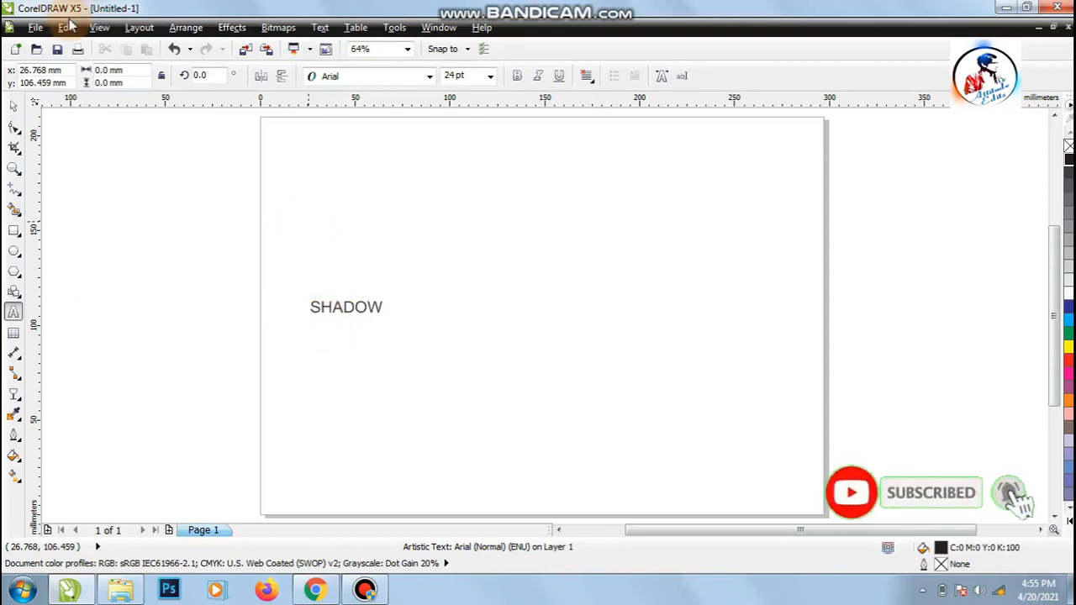
Step: Enlarge the SHADOW text to about 234 mm wide in bold and move it up about 9 mm on the page
{"action": "left_click", "coordinate": [13, 104]}
{"action": "left_click_drag", "start_coordinate": [388, 318], "coordinate": [756, 448]}
{"action": "left_click", "coordinate": [517, 76]}
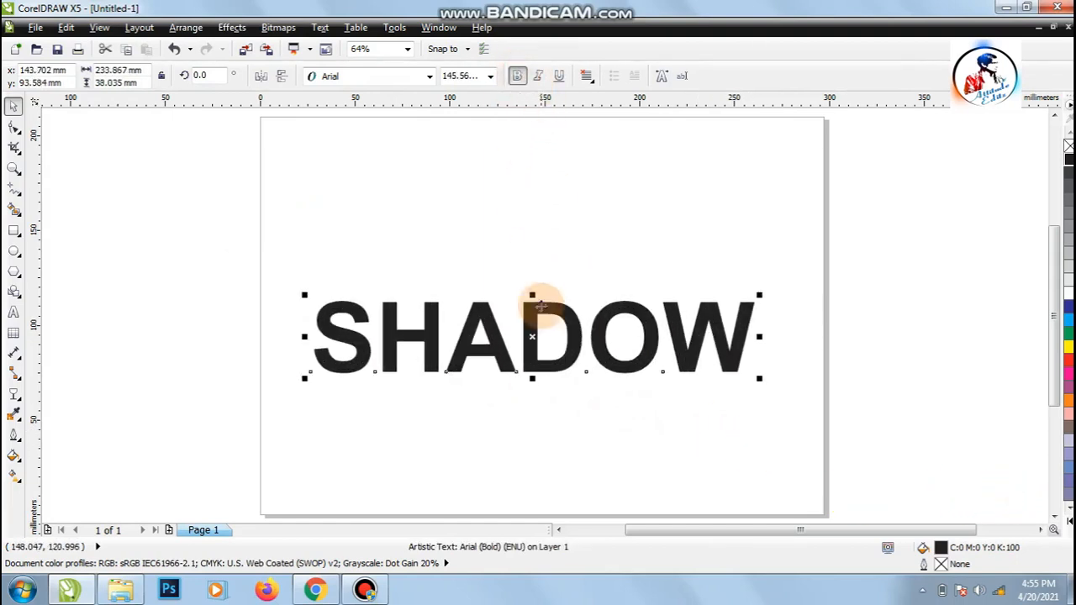
{"action": "left_click_drag", "start_coordinate": [528, 307], "coordinate": [528, 300]}
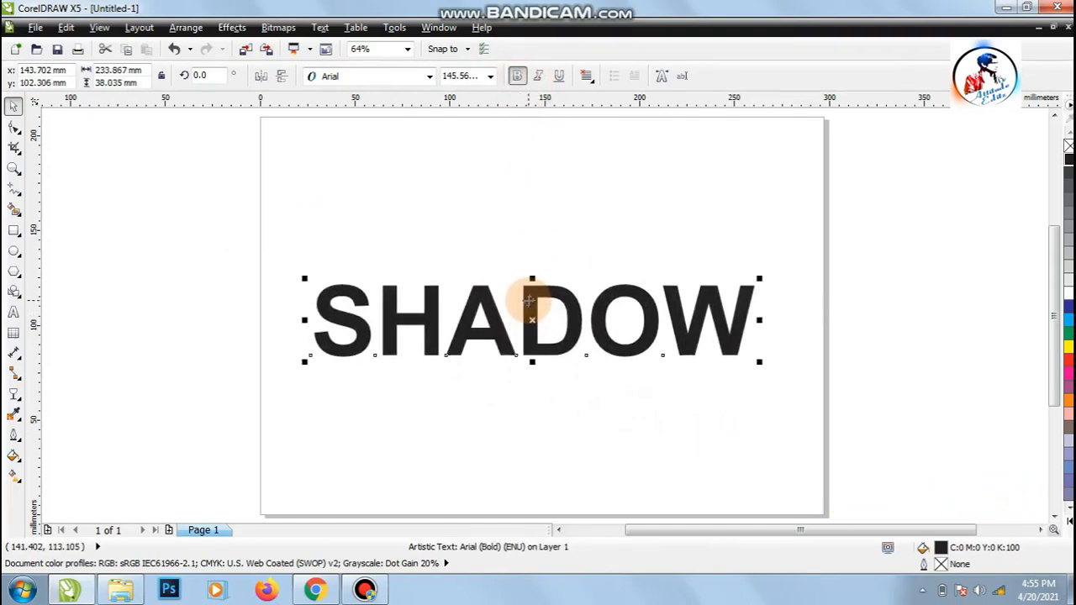
Step: Convert the SHADOW text to curves and break the curve apart into separate letter shapes
{"action": "right_click", "coordinate": [531, 292]}
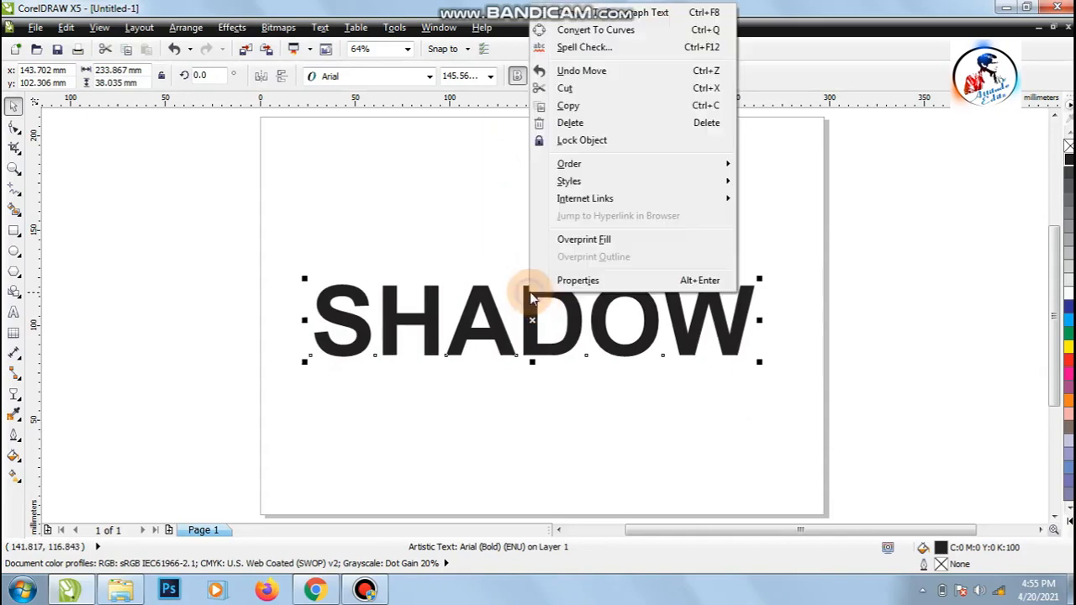
{"action": "left_click", "coordinate": [574, 30]}
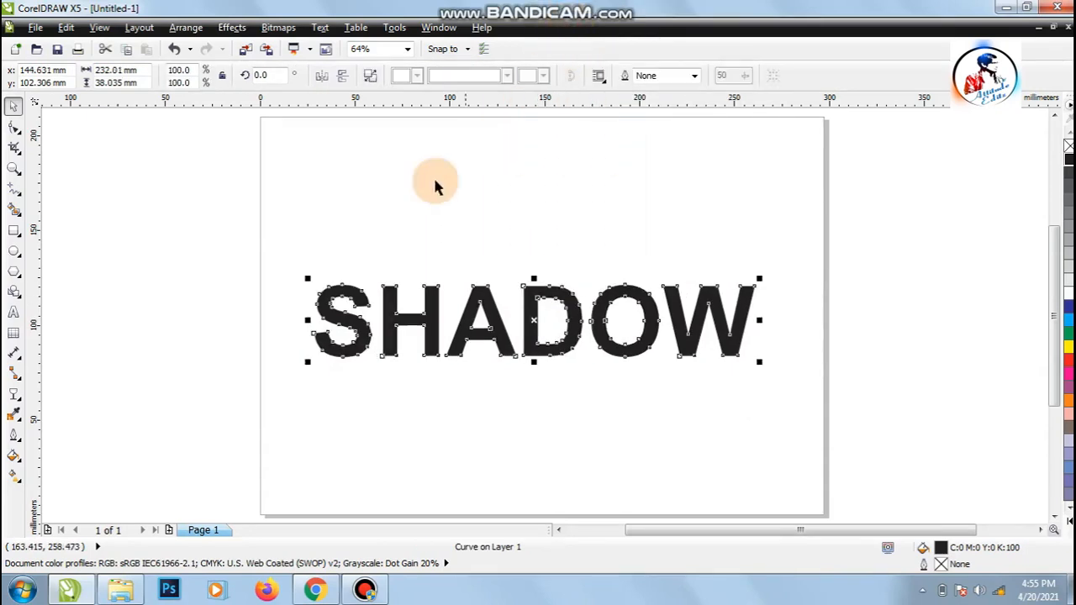
{"action": "left_click", "coordinate": [190, 30]}
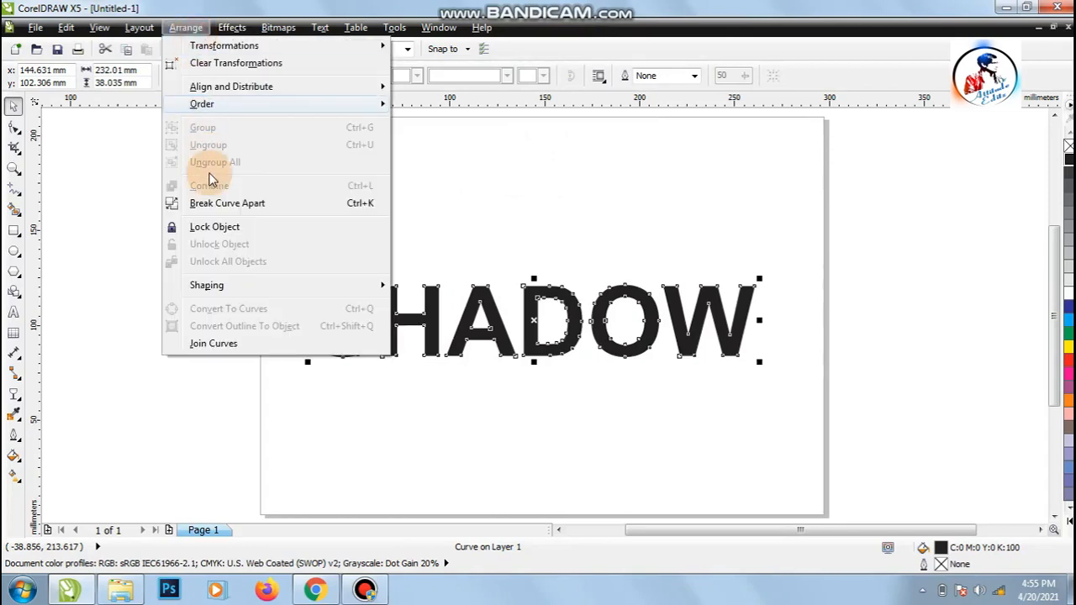
{"action": "left_click", "coordinate": [263, 204]}
{"action": "left_click", "coordinate": [197, 319]}
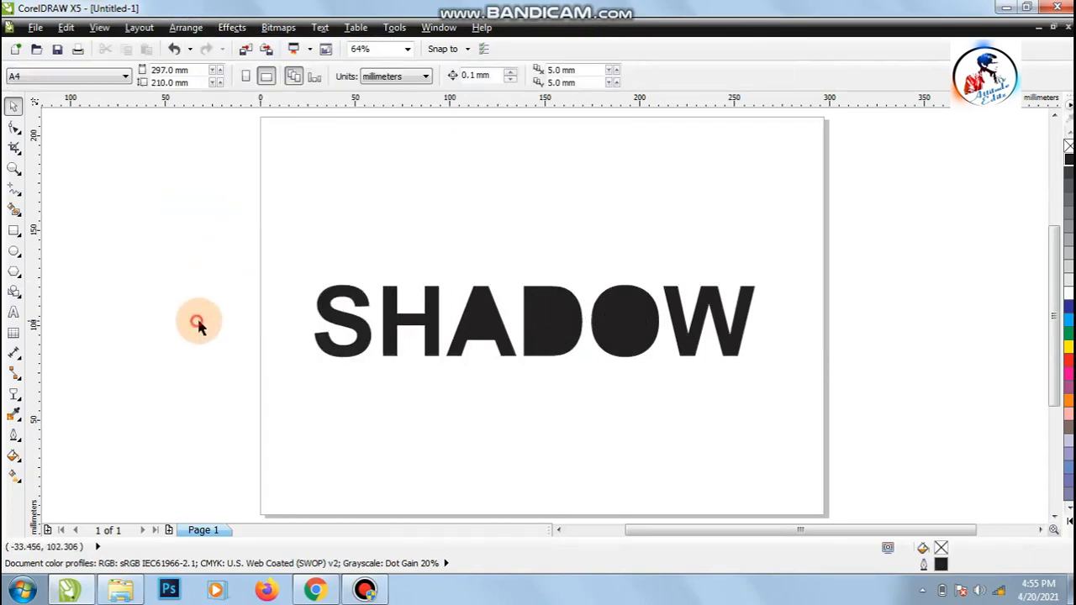
Step: Trim the inner triangle out of the letter A and delete the leftover triangle shape
{"action": "left_click", "coordinate": [13, 167]}
{"action": "left_click_drag", "start_coordinate": [293, 256], "coordinate": [804, 395]}
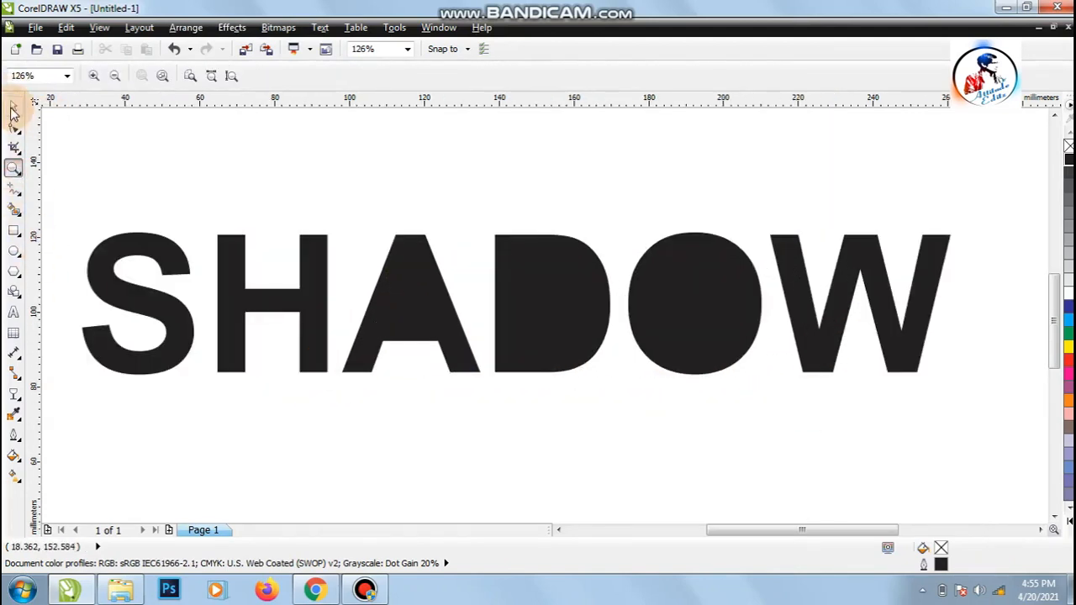
{"action": "left_click", "coordinate": [14, 108]}
{"action": "left_click", "coordinate": [400, 308]}
{"action": "left_click_drag", "start_coordinate": [330, 202], "coordinate": [467, 357]}
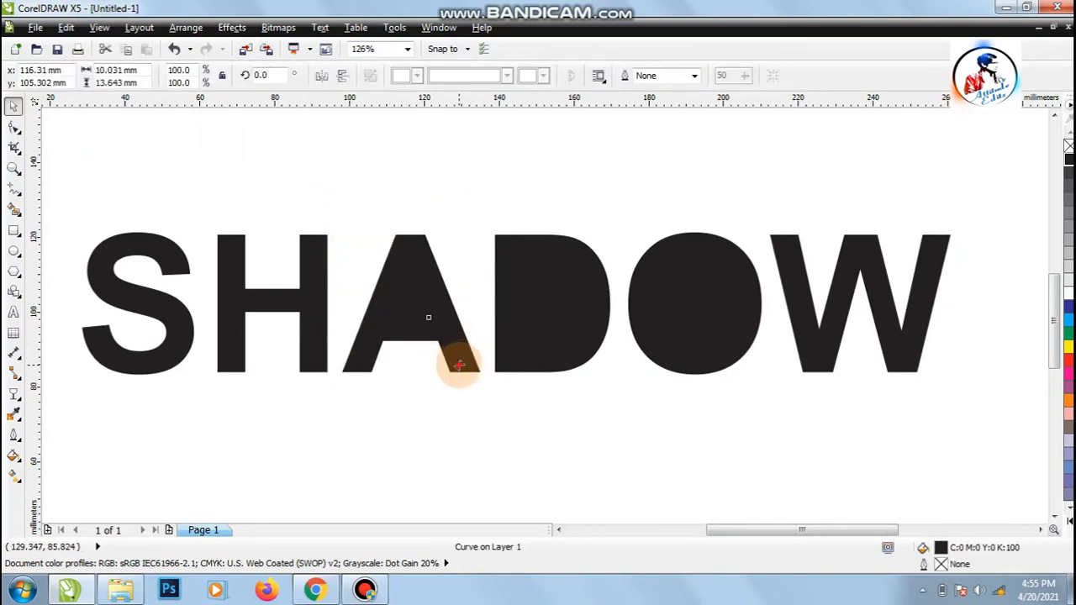
{"action": "left_click", "coordinate": [459, 364], "text": "shift"}
{"action": "left_click", "coordinate": [480, 78]}
{"action": "left_click", "coordinate": [421, 270]}
{"action": "left_click", "coordinate": [403, 303]}
{"action": "right_click", "coordinate": [403, 303]}
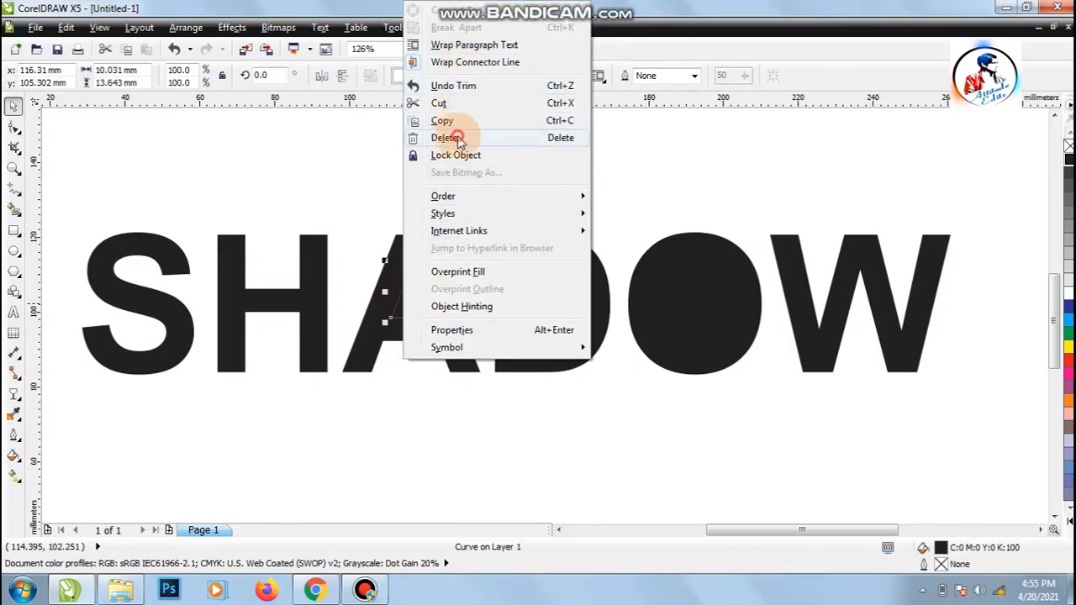
{"action": "left_click", "coordinate": [450, 137]}
Step: Trim the inner shape out of the letter D and delete the leftover inner curve
{"action": "left_click", "coordinate": [536, 289]}
{"action": "left_click_drag", "start_coordinate": [473, 190], "coordinate": [600, 373]}
{"action": "left_click", "coordinate": [533, 355], "text": "shift"}
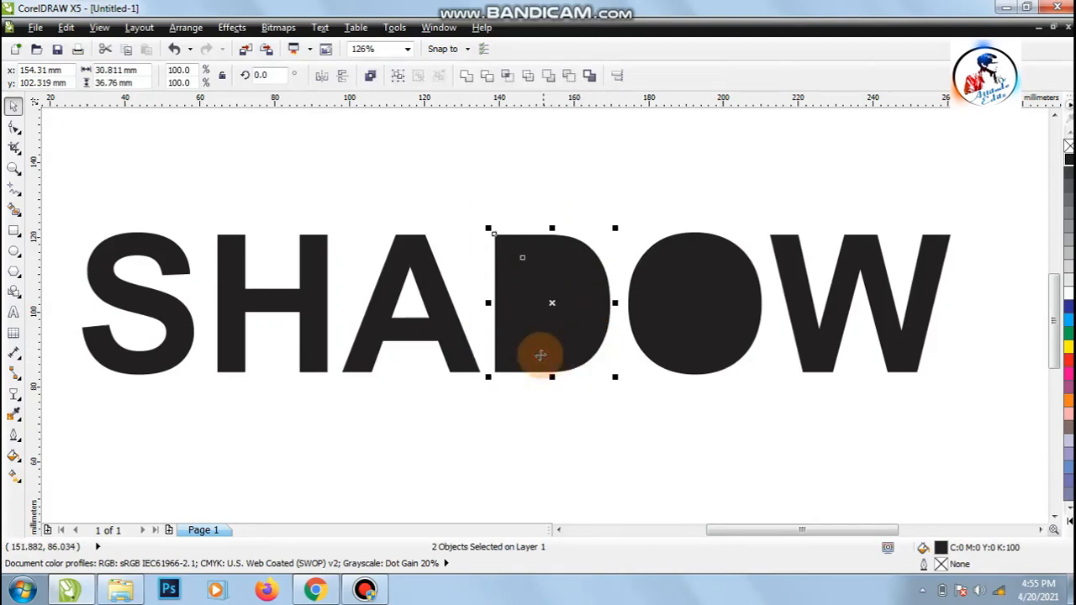
{"action": "left_click", "coordinate": [492, 76]}
{"action": "left_click", "coordinate": [504, 191]}
{"action": "left_click", "coordinate": [538, 300]}
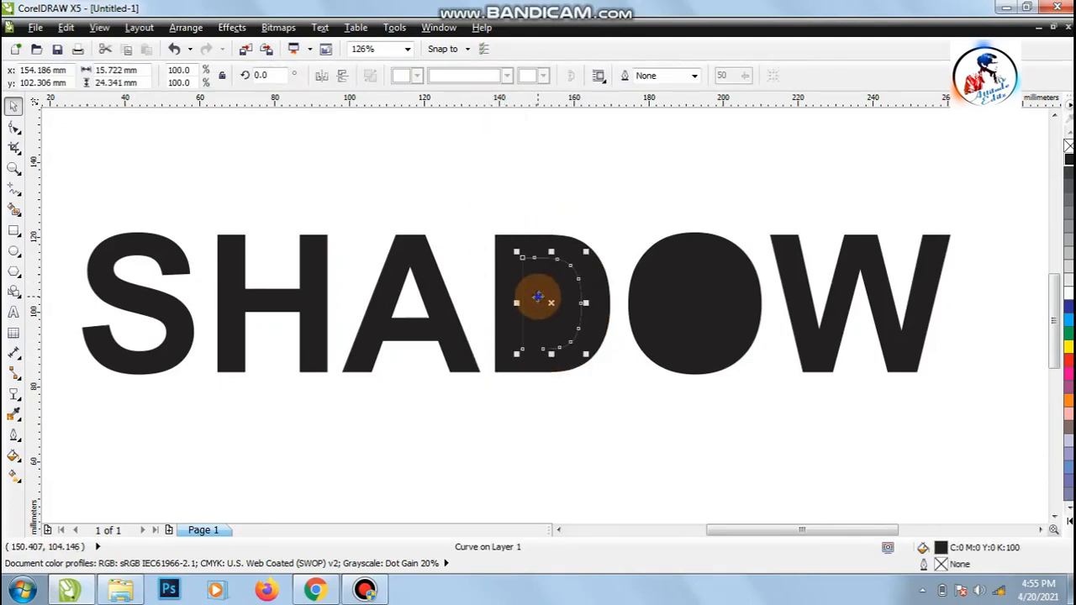
{"action": "right_click", "coordinate": [537, 301]}
{"action": "left_click", "coordinate": [580, 138]}
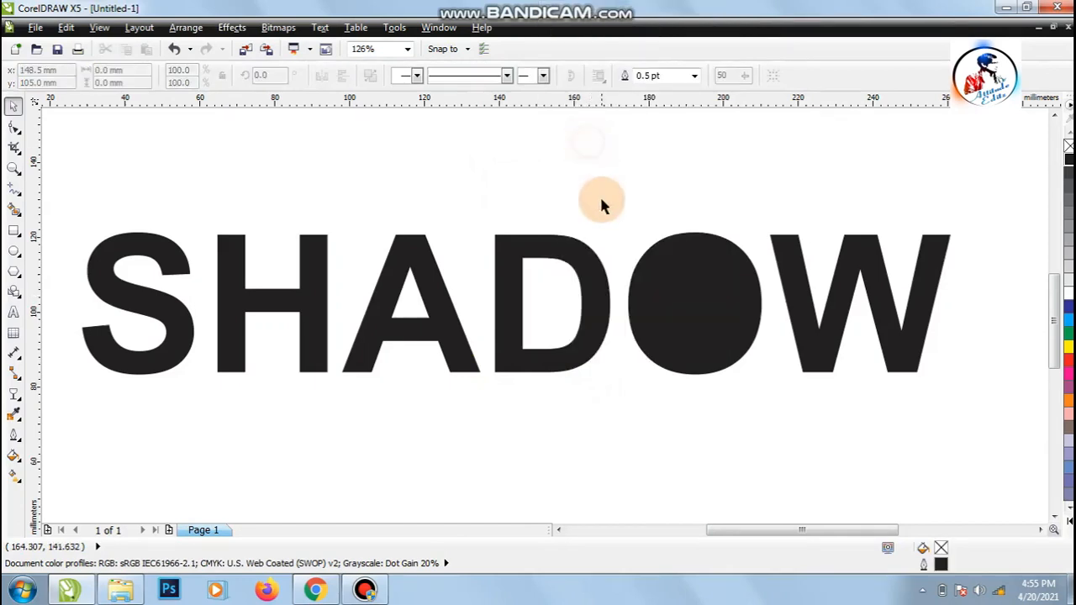
Step: Trim the inner oval out of the letter O and delete the leftover oval
{"action": "left_click_drag", "start_coordinate": [615, 200], "coordinate": [754, 361]}
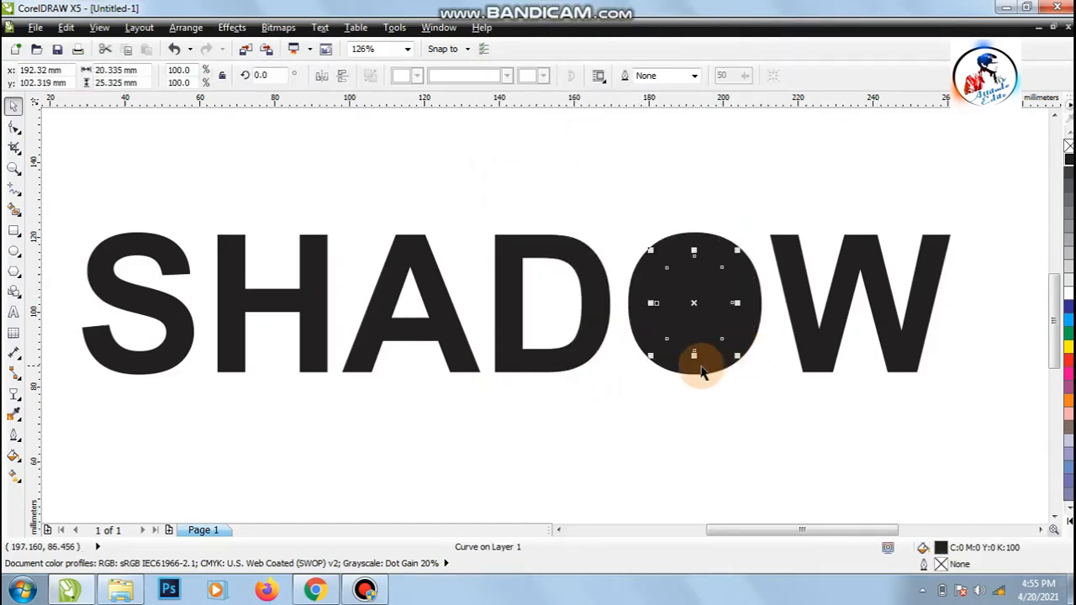
{"action": "left_click", "coordinate": [494, 78]}
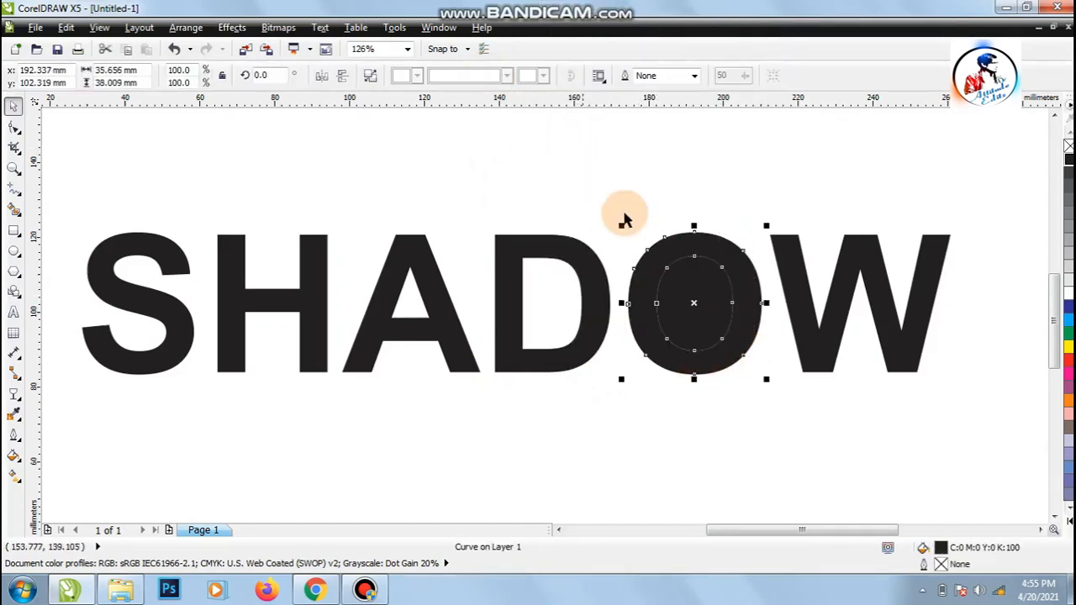
{"action": "left_click", "coordinate": [668, 295]}
{"action": "right_click", "coordinate": [668, 296]}
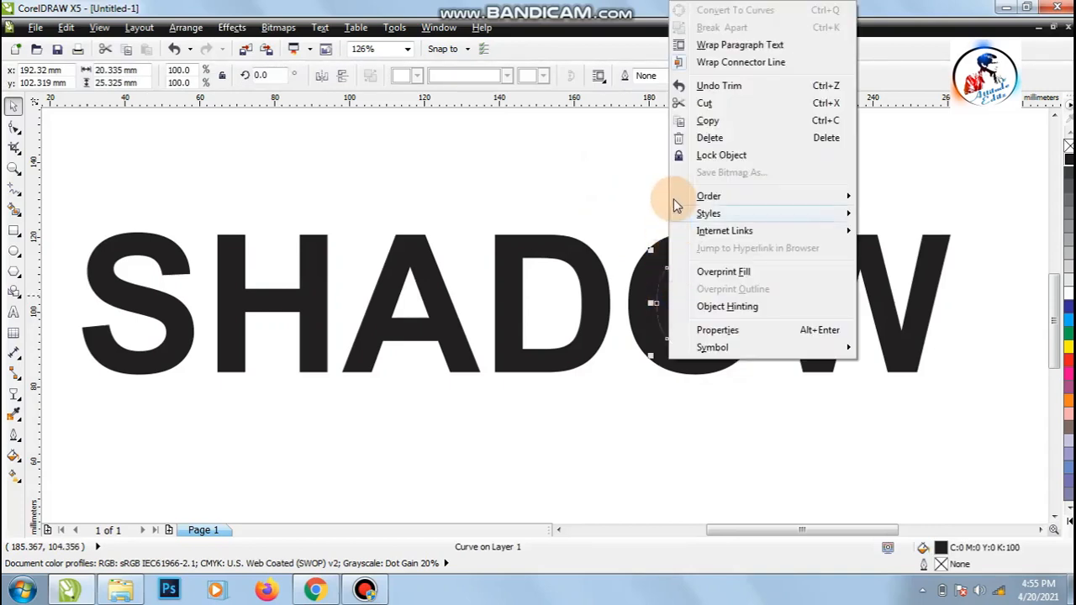
{"action": "left_click", "coordinate": [689, 137]}
{"action": "left_click", "coordinate": [598, 198]}
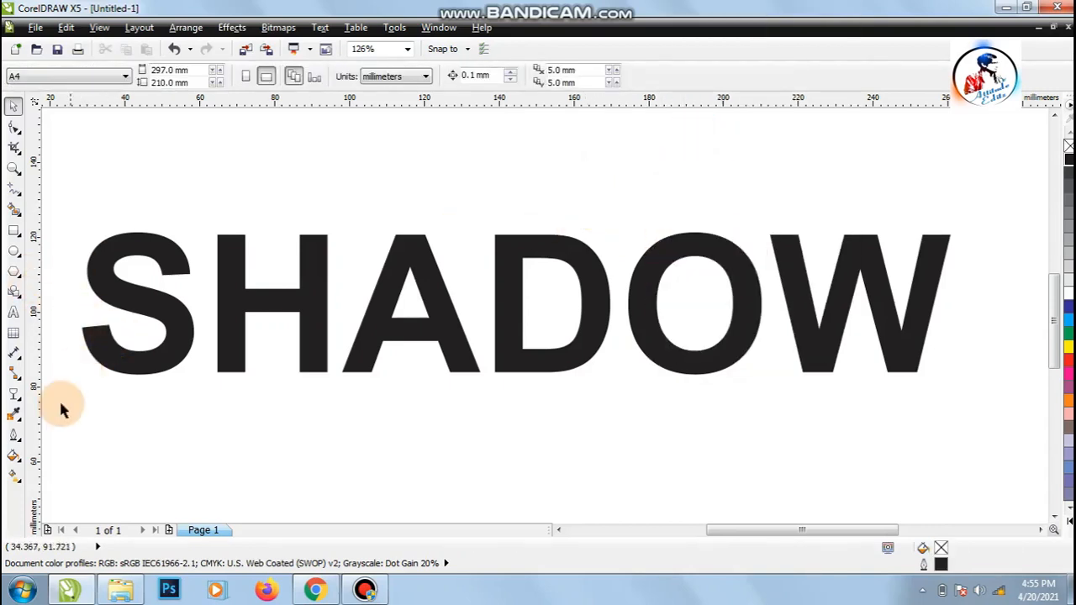
Step: Apply a custom linear fountain fill from black to orange to the letter S
{"action": "left_click", "coordinate": [136, 309]}
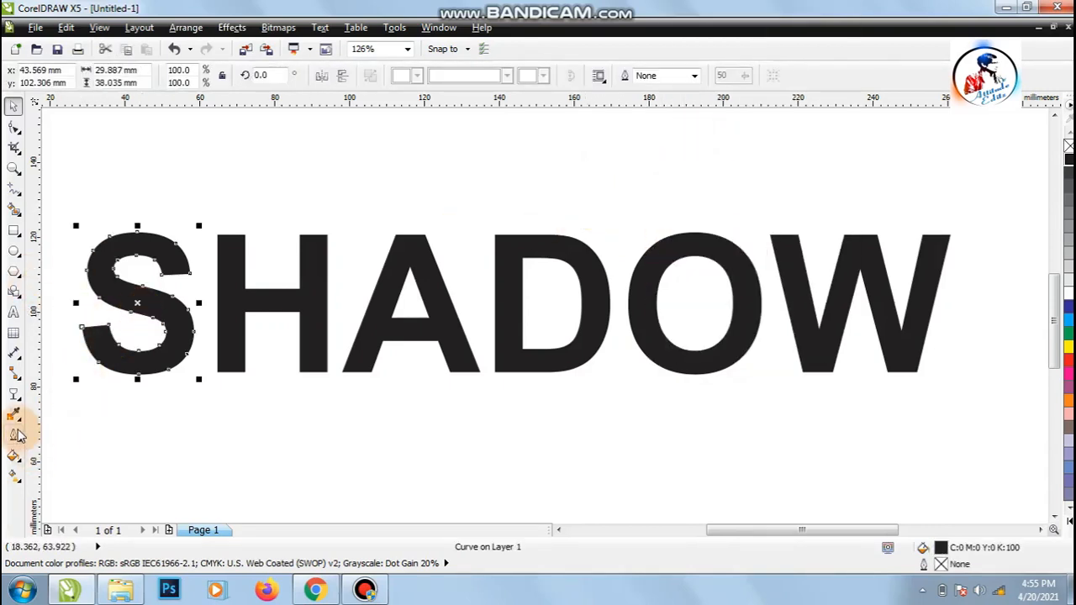
{"action": "left_click", "coordinate": [13, 454]}
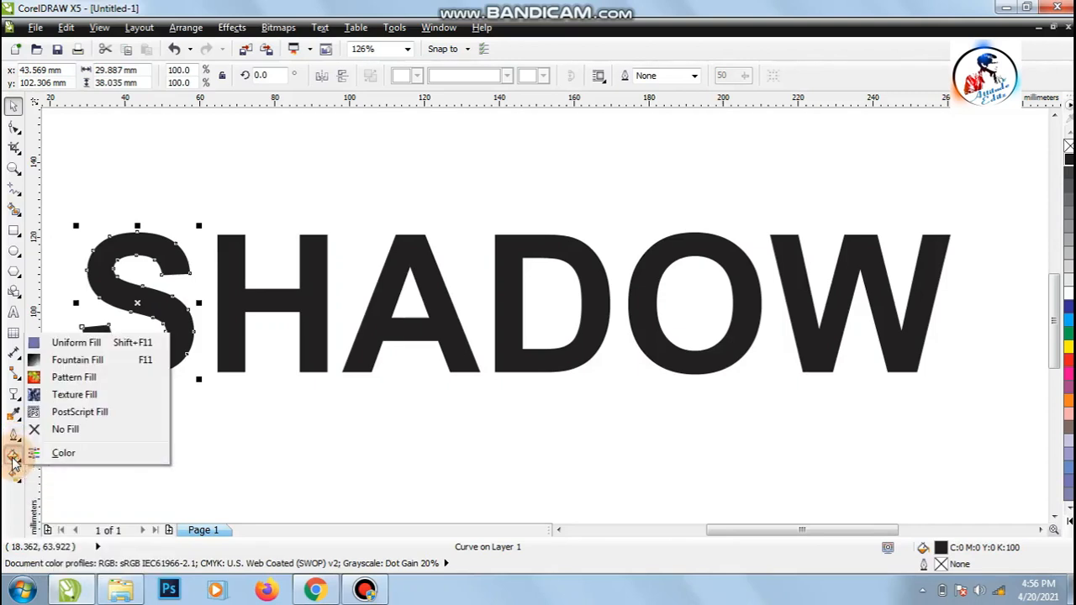
{"action": "left_click", "coordinate": [74, 360]}
{"action": "left_click", "coordinate": [494, 282]}
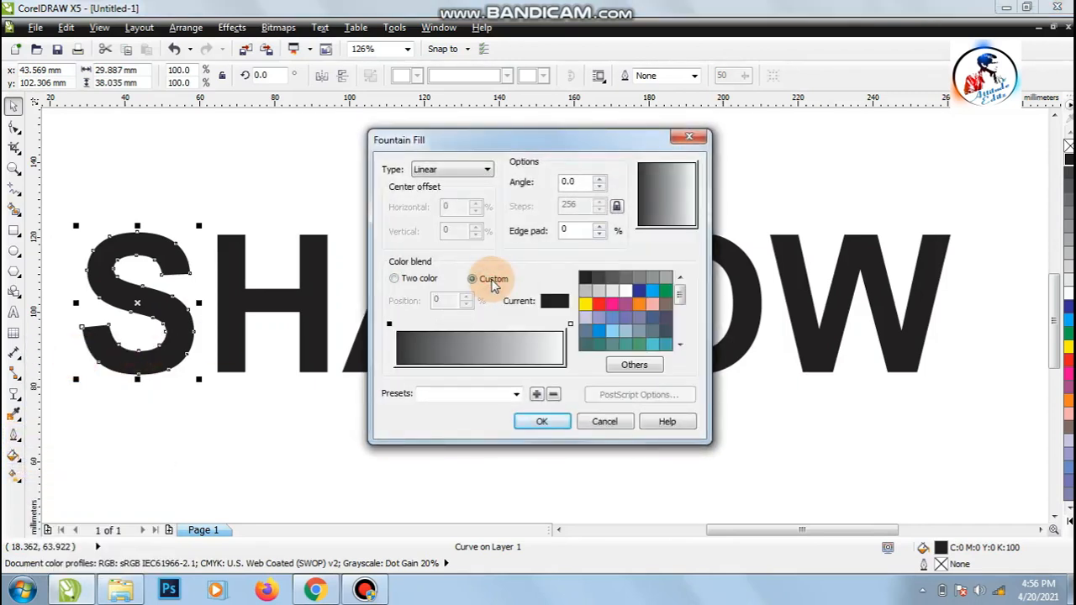
{"action": "left_click", "coordinate": [389, 325]}
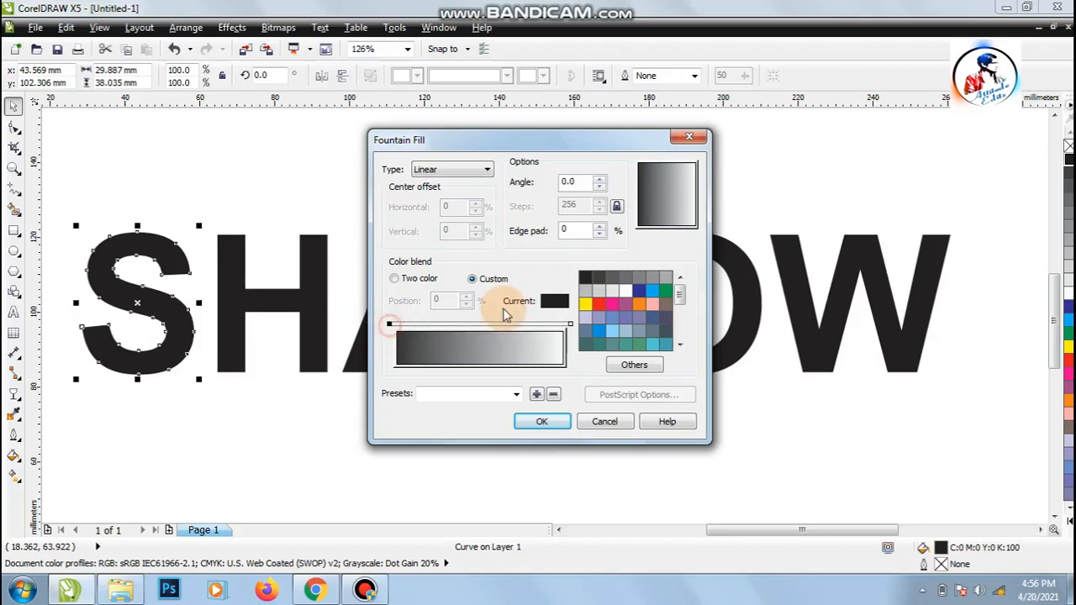
{"action": "left_click", "coordinate": [585, 279]}
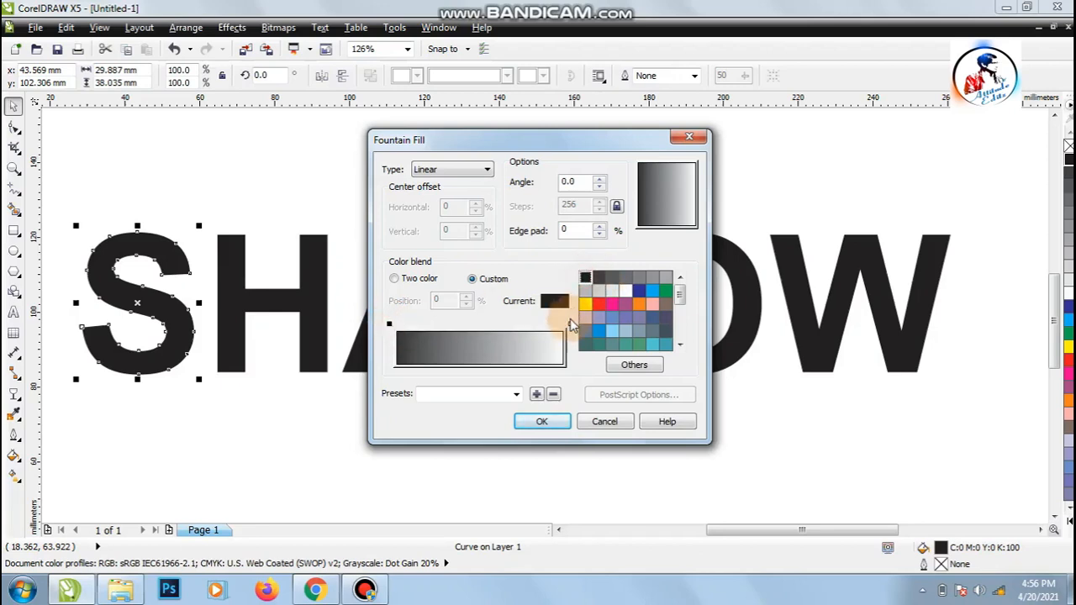
{"action": "left_click", "coordinate": [570, 325]}
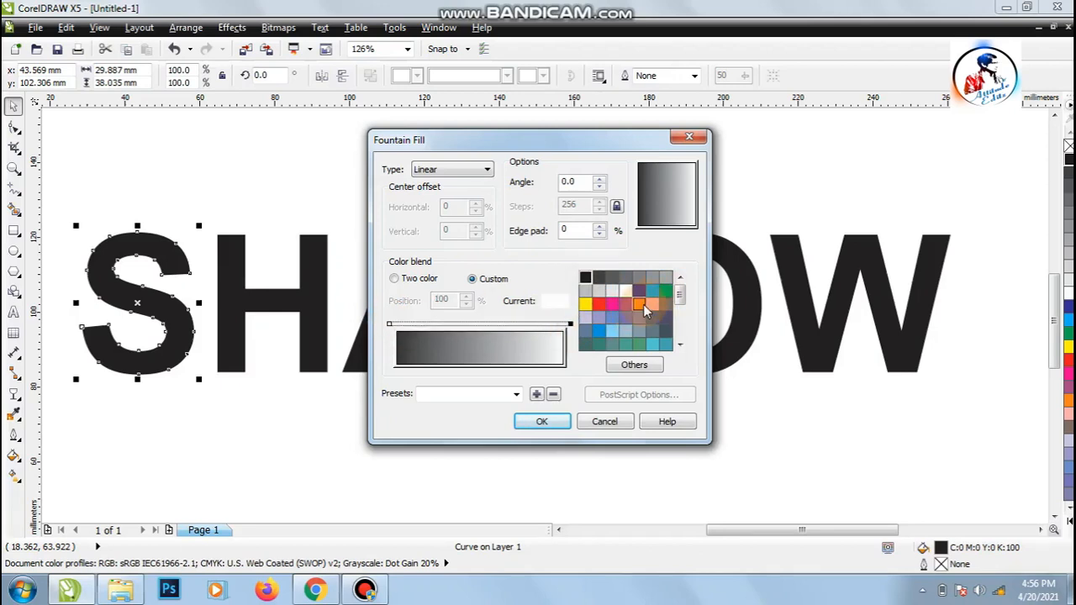
{"action": "left_click", "coordinate": [636, 306]}
{"action": "left_click", "coordinate": [560, 422]}
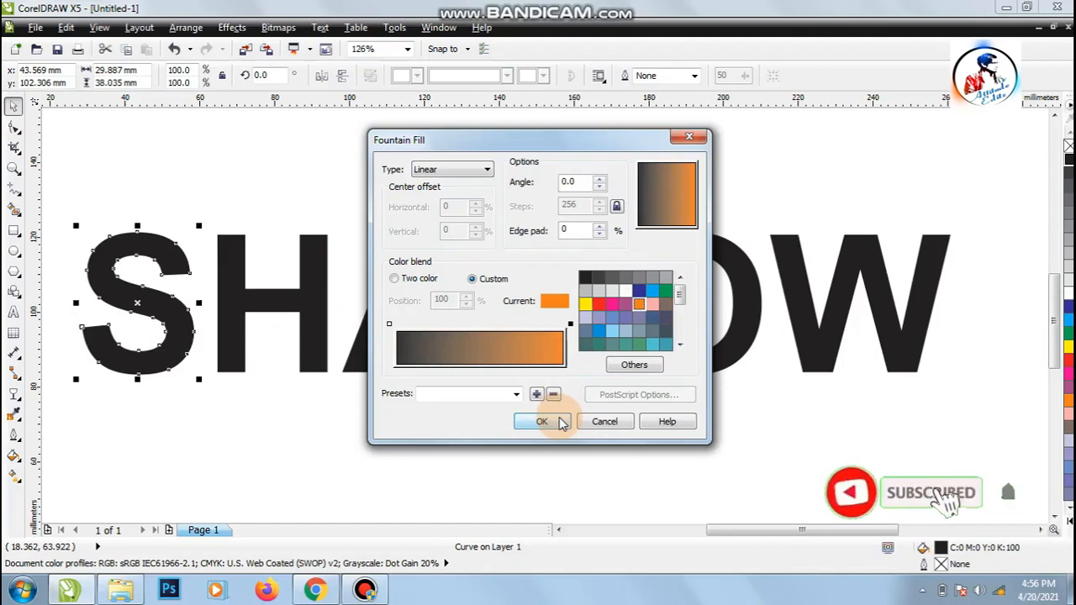
Step: Repeat the black-to-orange fountain fill on the letters H and A
{"action": "left_click", "coordinate": [288, 305]}
{"action": "left_click", "coordinate": [287, 304]}
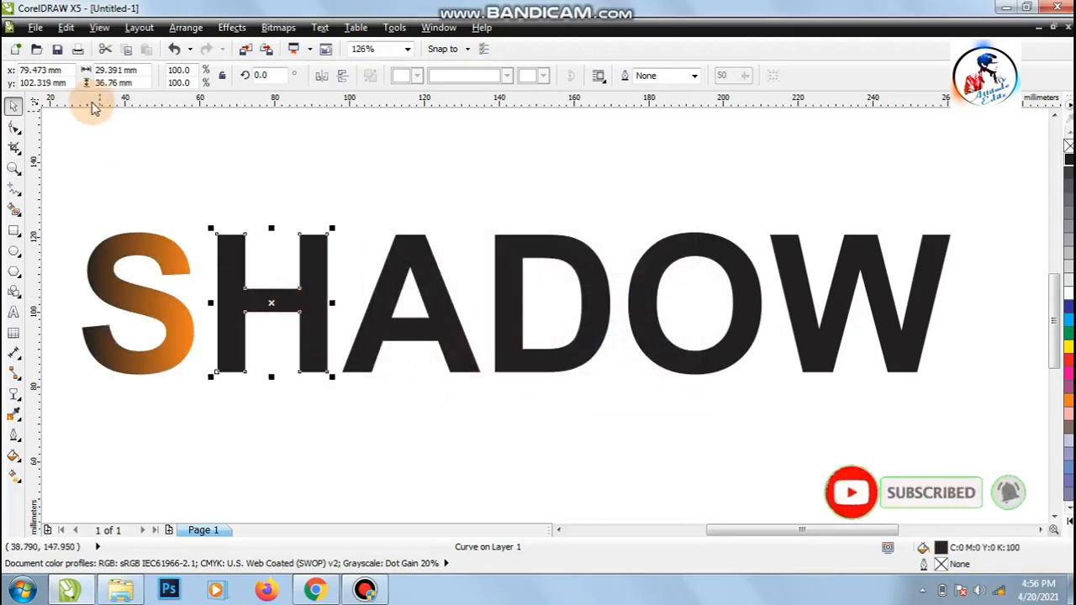
{"action": "left_click", "coordinate": [67, 28]}
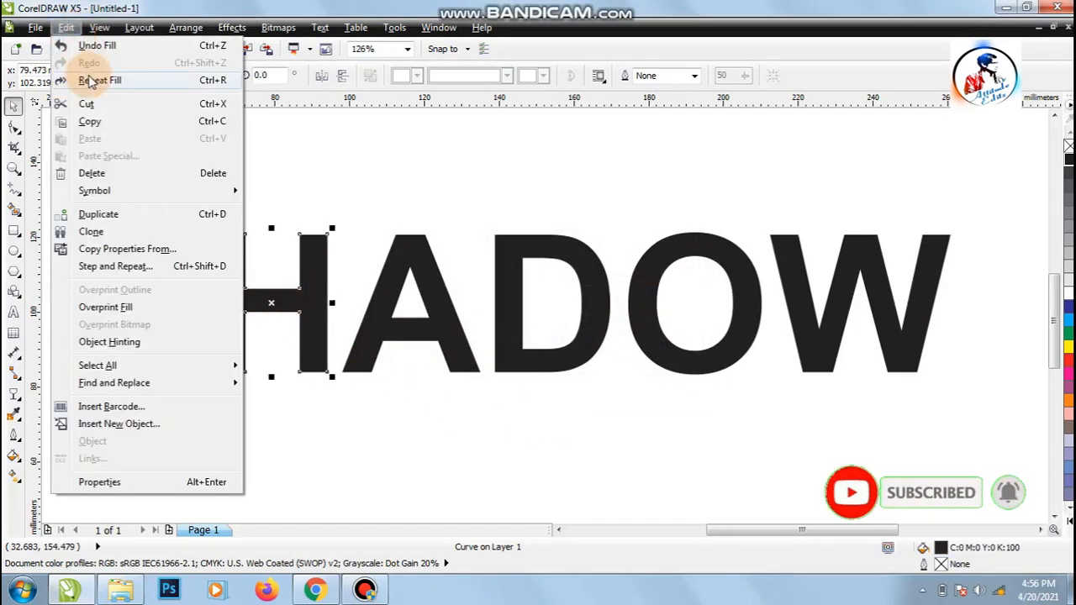
{"action": "left_click", "coordinate": [130, 80]}
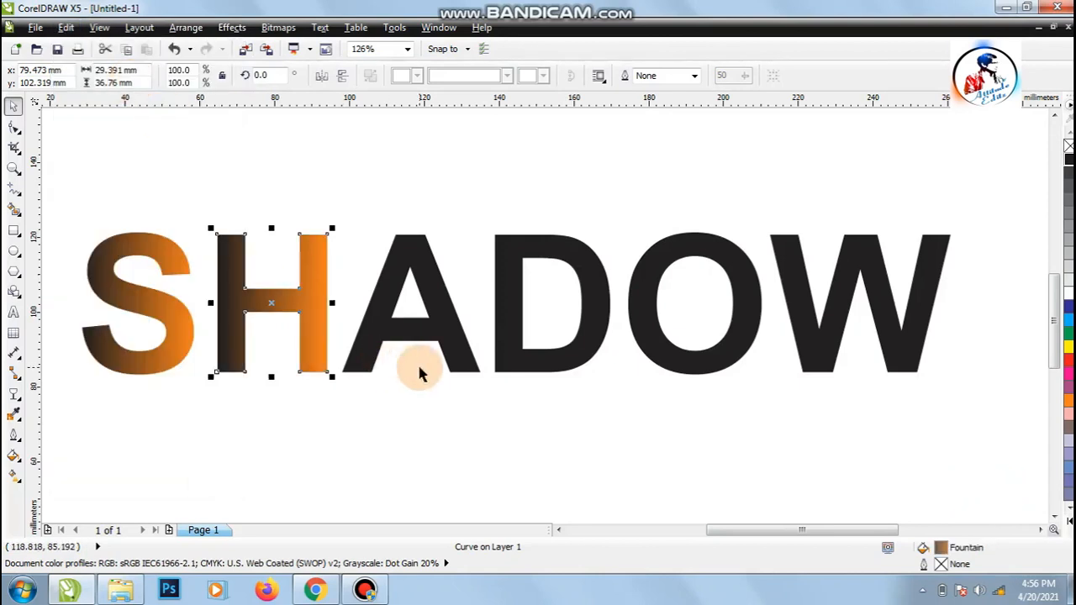
{"action": "left_click", "coordinate": [422, 336]}
{"action": "left_click", "coordinate": [66, 27]}
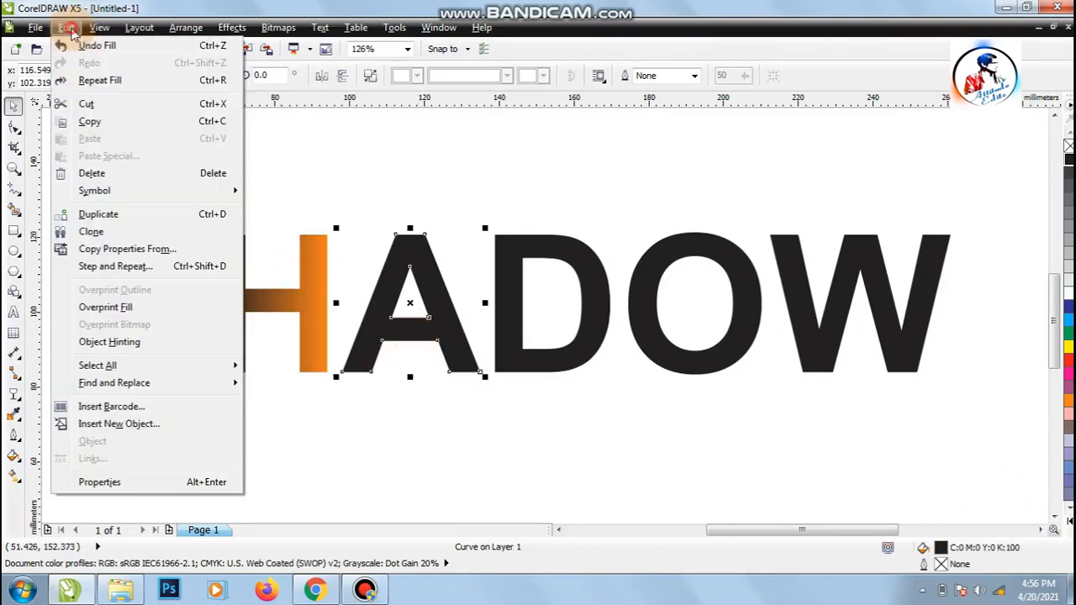
{"action": "left_click", "coordinate": [78, 81]}
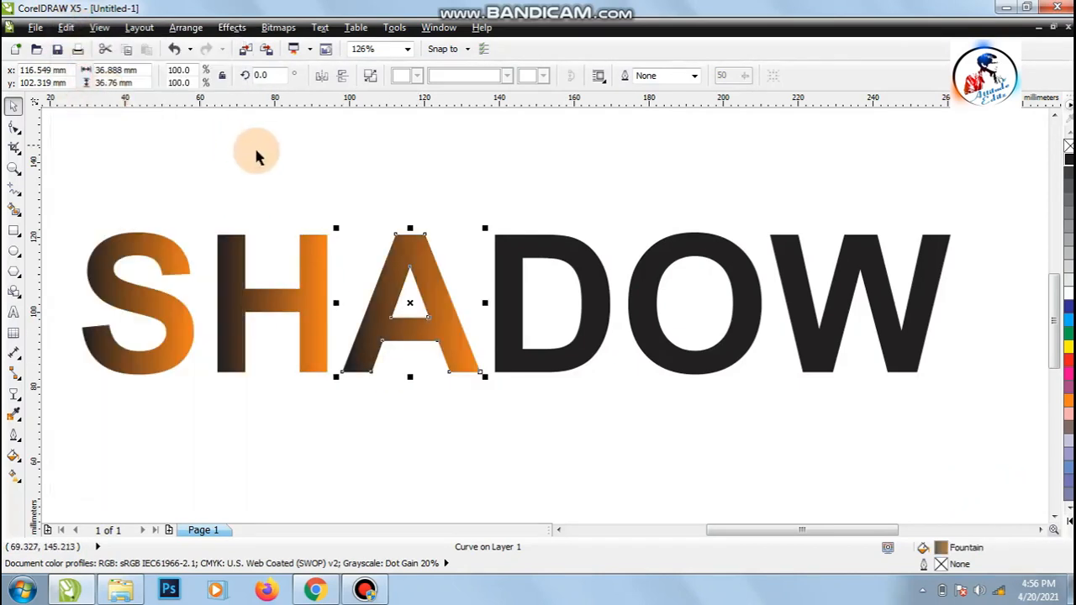
Step: Repeat the same fountain fill on the letters D, O and W
{"action": "left_click", "coordinate": [516, 252]}
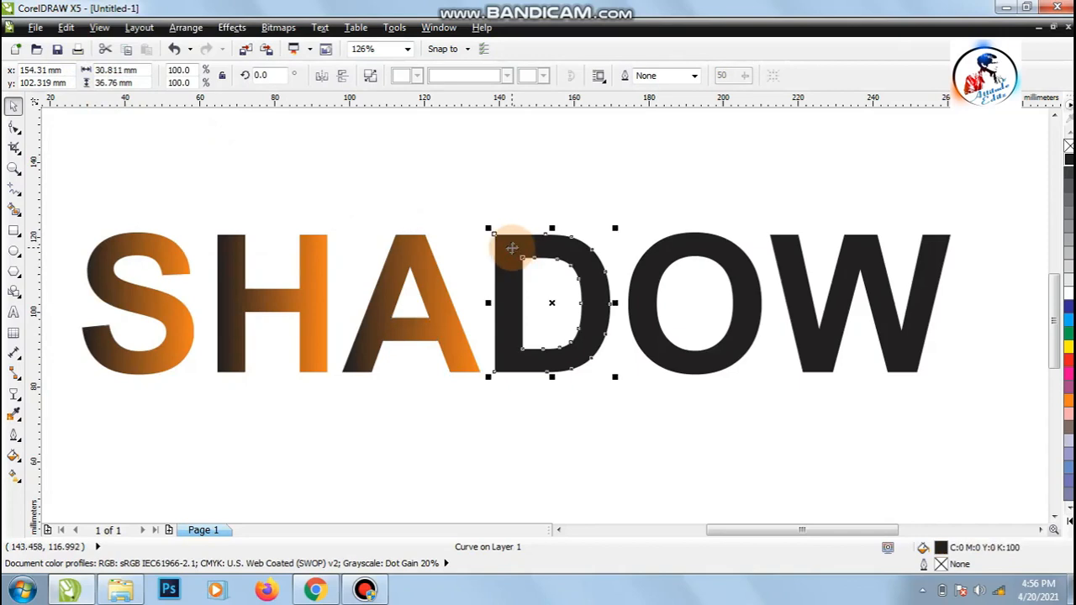
{"action": "key", "text": "ctrl+r"}
{"action": "left_click", "coordinate": [653, 264]}
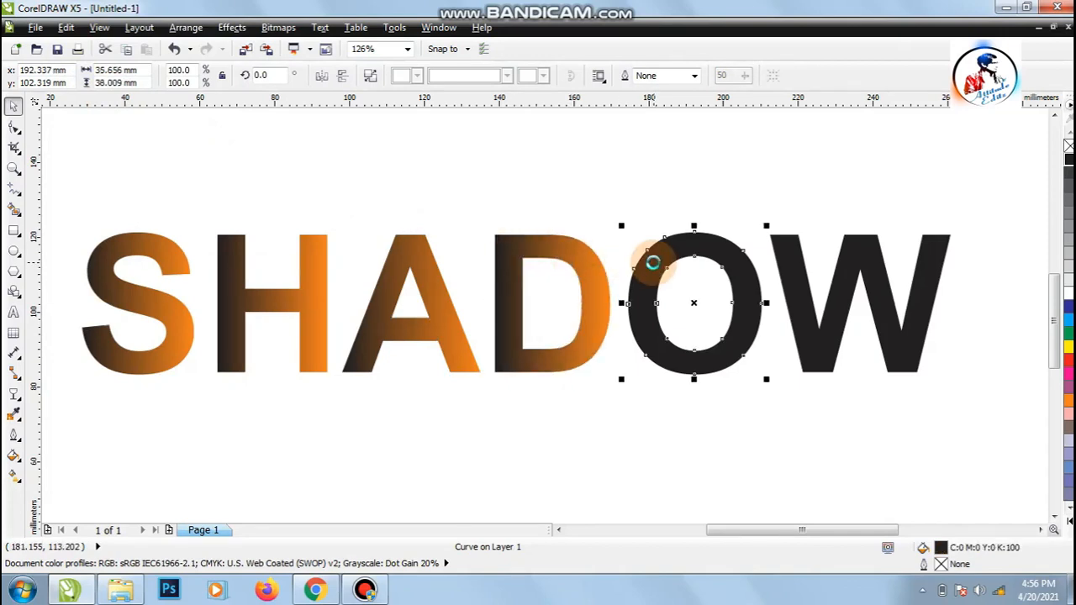
{"action": "key", "text": "ctrl+r"}
{"action": "left_click", "coordinate": [805, 267]}
{"action": "key", "text": "ctrl+r"}
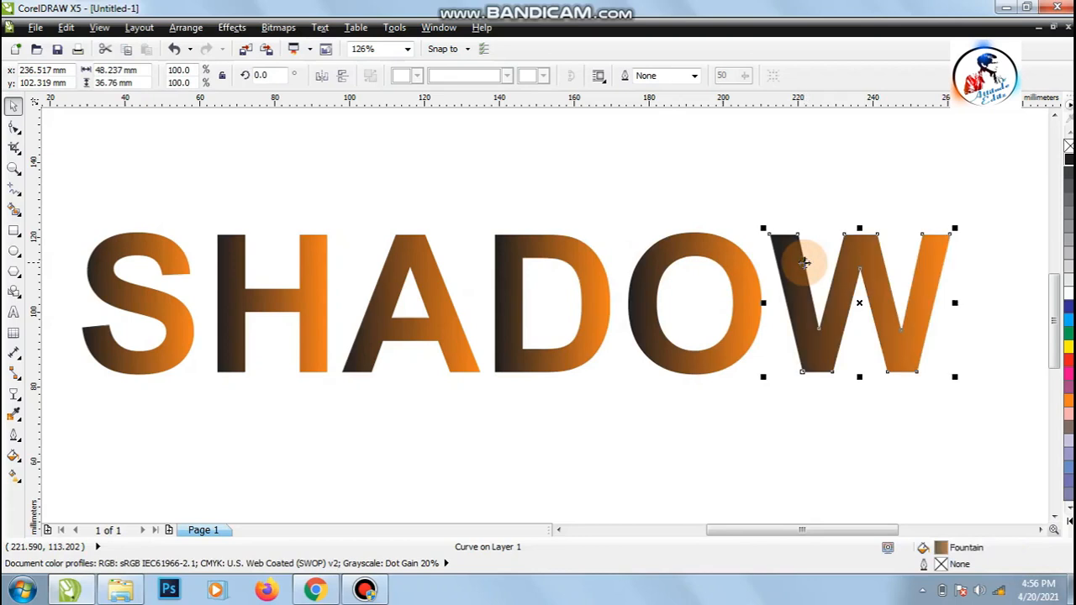
{"action": "left_click", "coordinate": [383, 465]}
{"action": "left_click_drag", "start_coordinate": [65, 216], "coordinate": [1005, 408]}
{"action": "left_click", "coordinate": [696, 435]}
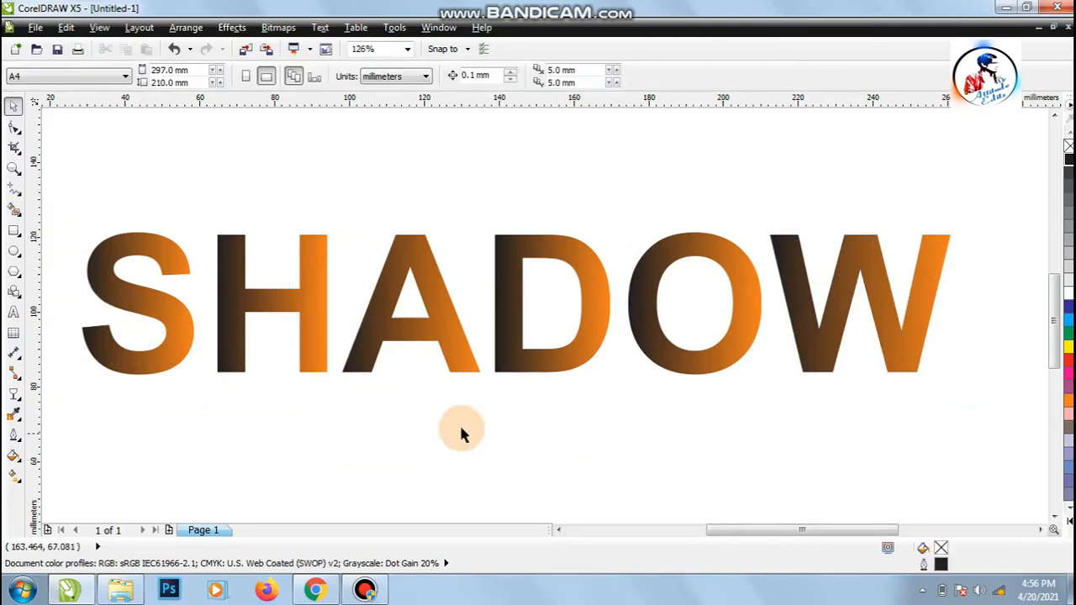
{"action": "right_click", "coordinate": [280, 407]}
{"action": "left_click", "coordinate": [241, 434]}
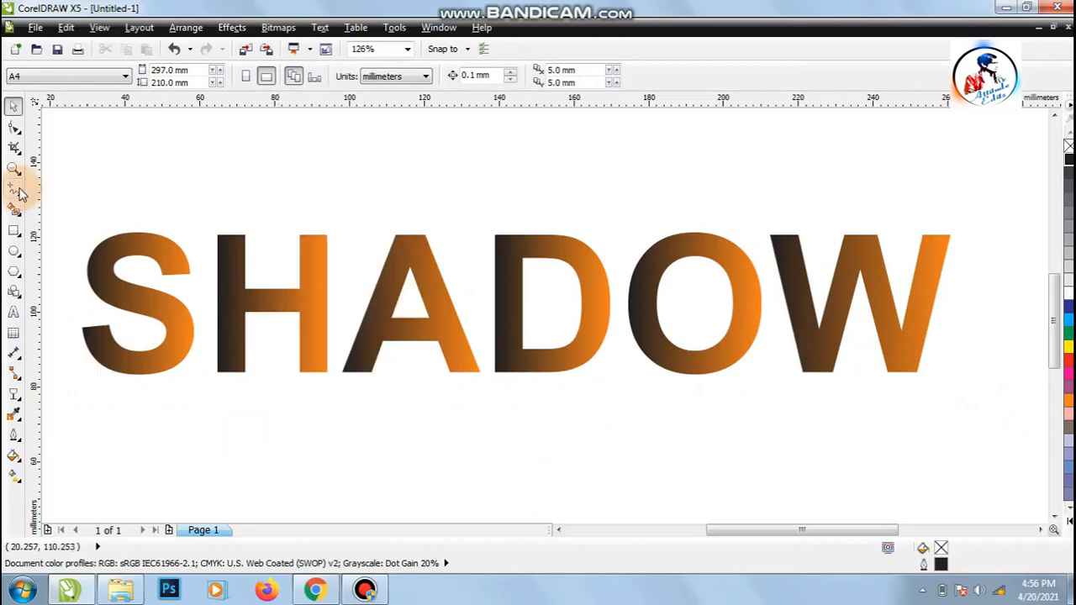
{"action": "left_click", "coordinate": [14, 169]}
{"action": "right_click", "coordinate": [216, 463]}
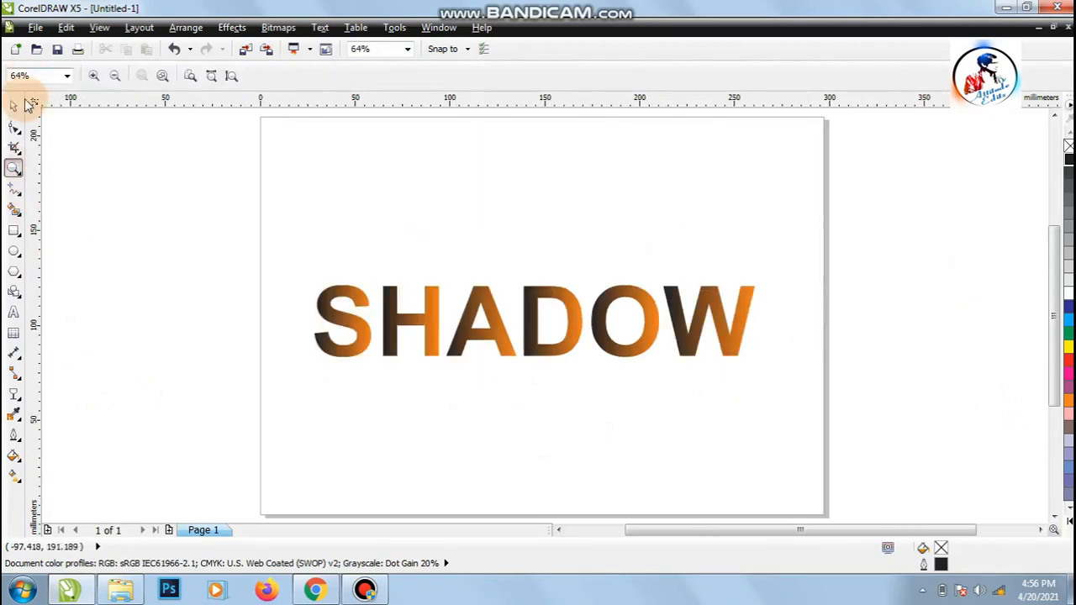
{"action": "left_click", "coordinate": [14, 104]}
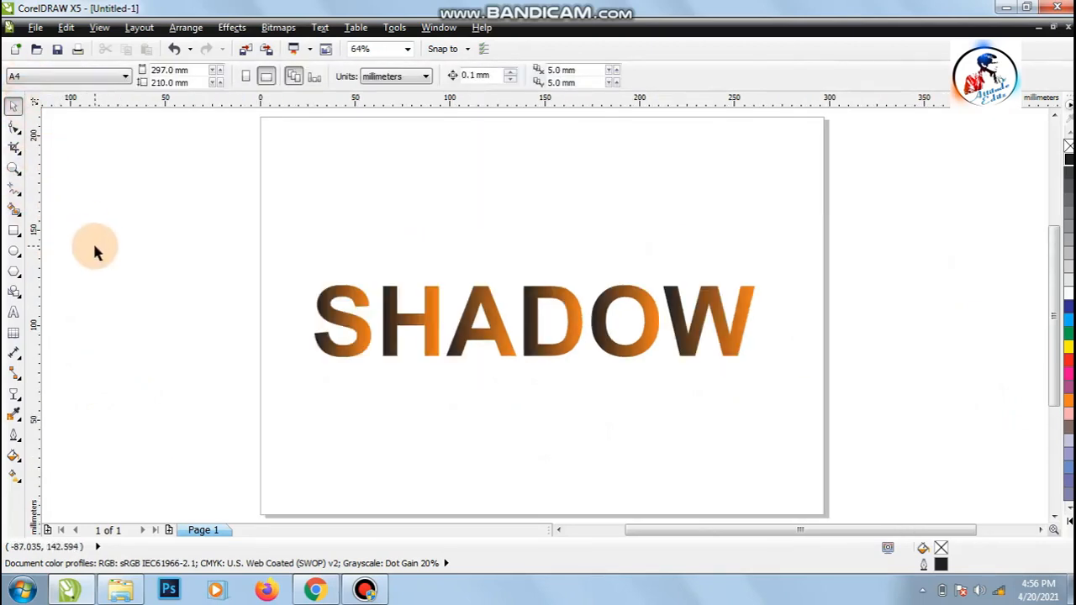
Step: Draw a rectangle about 273 × 116 mm around the SHADOW lettering and fill it with black
{"action": "left_click", "coordinate": [16, 227]}
{"action": "left_click_drag", "start_coordinate": [279, 216], "coordinate": [800, 435]}
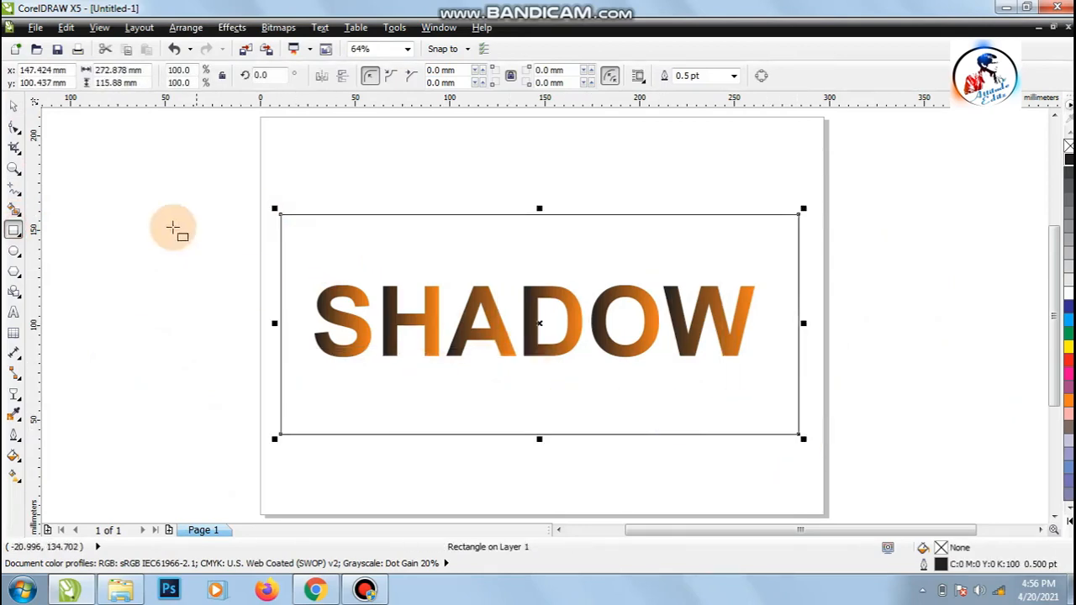
{"action": "left_click", "coordinate": [10, 108]}
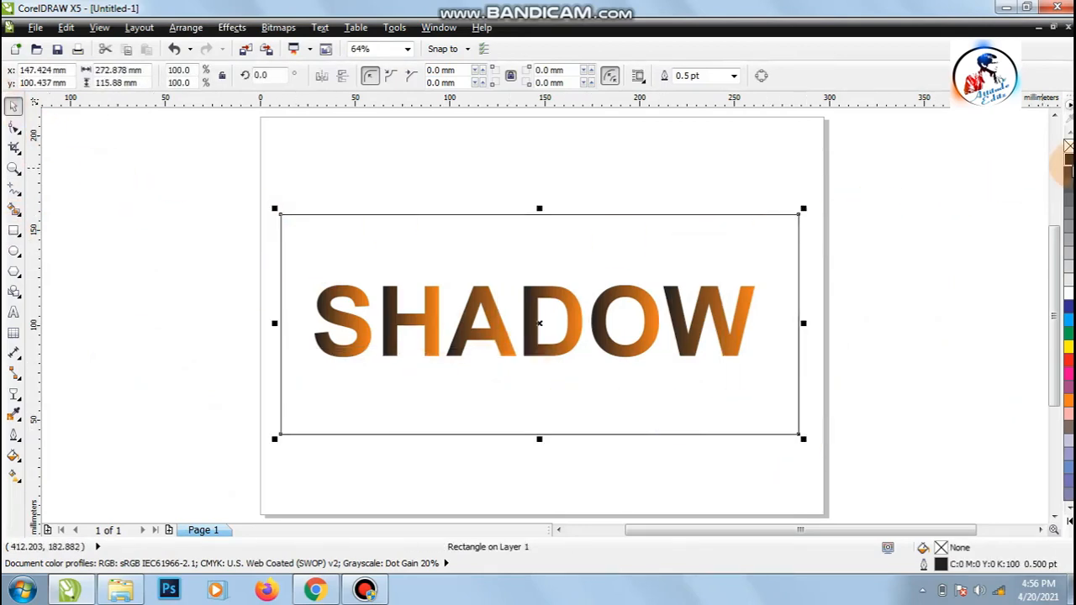
{"action": "left_click", "coordinate": [1068, 160]}
Step: Send the black rectangle to the back of the page so it sits behind the letters
{"action": "right_click", "coordinate": [420, 384]}
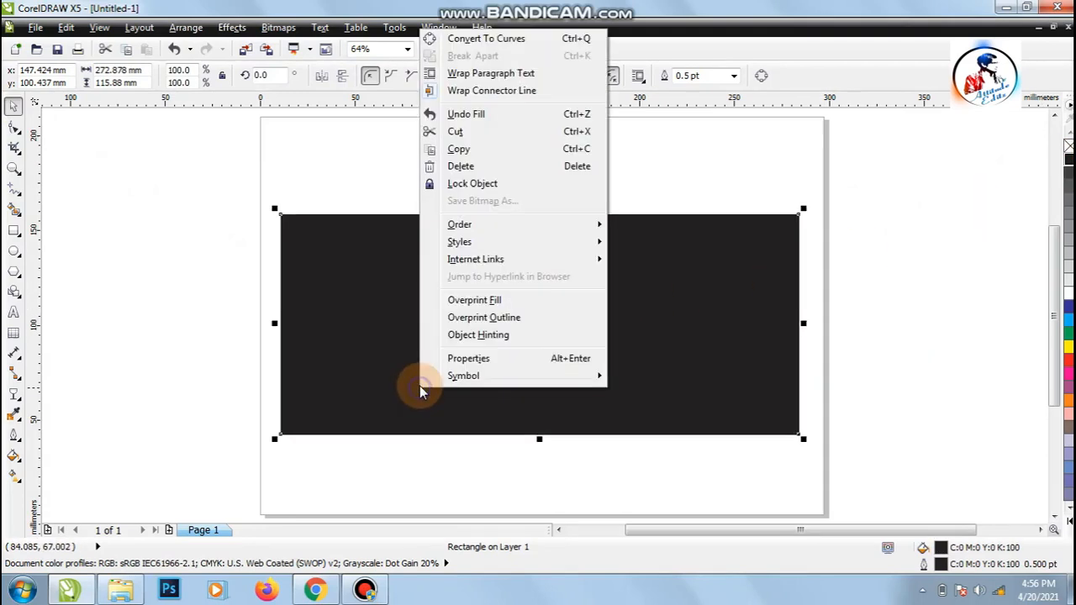
{"action": "mouse_move", "coordinate": [485, 227]}
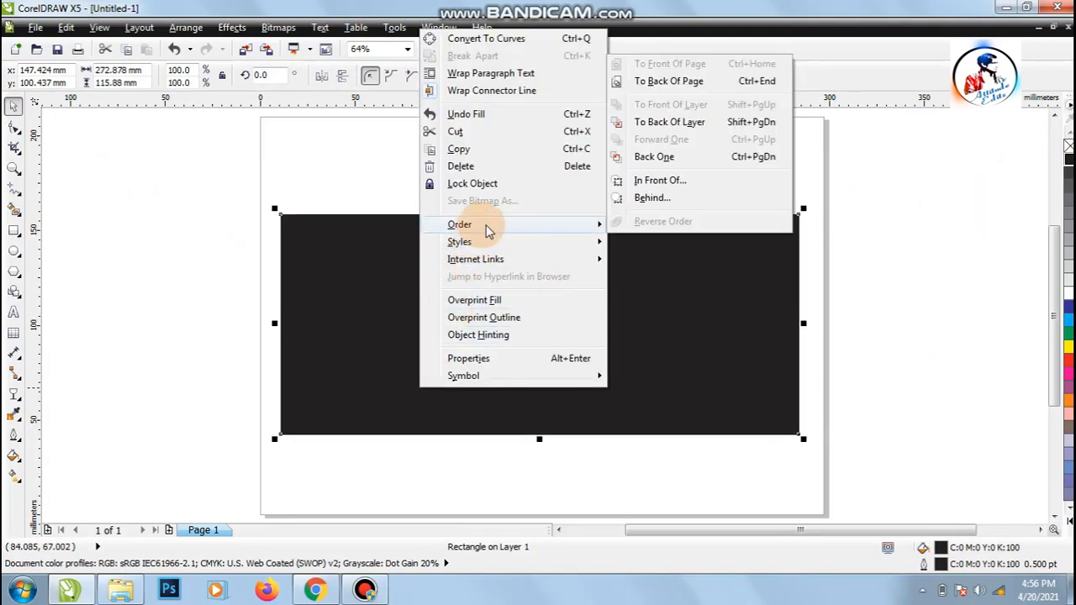
{"action": "left_click", "coordinate": [659, 82]}
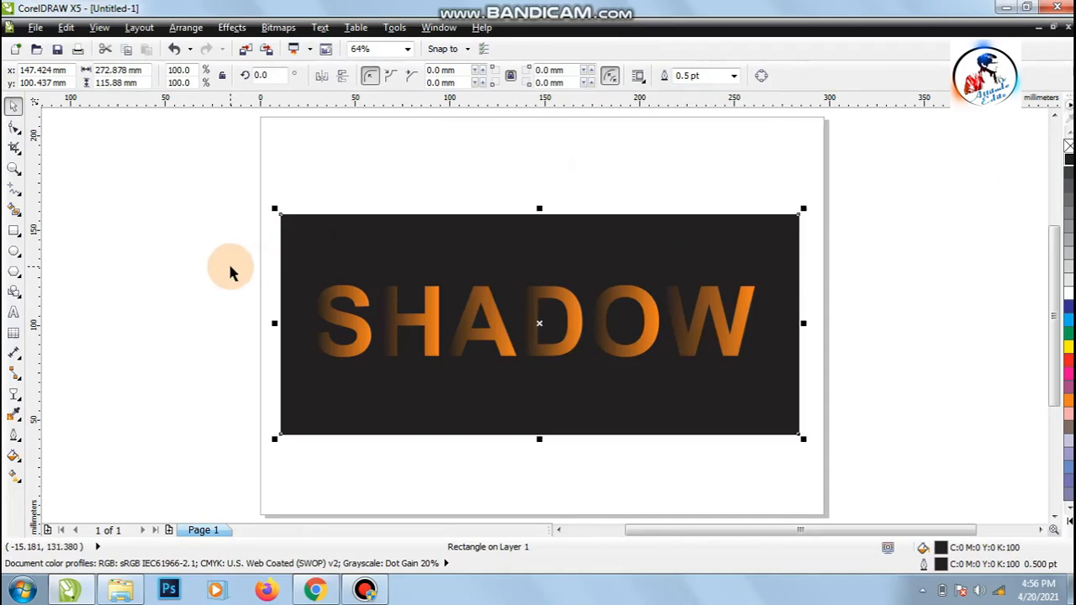
{"action": "left_click", "coordinate": [268, 288]}
Step: Shift the letters W, O, D and A to the left so that neighbouring letters sit close together and slightly overlap
{"action": "key", "text": "z"}
{"action": "left_click_drag", "start_coordinate": [275, 214], "coordinate": [806, 448]}
{"action": "left_click", "coordinate": [13, 107]}
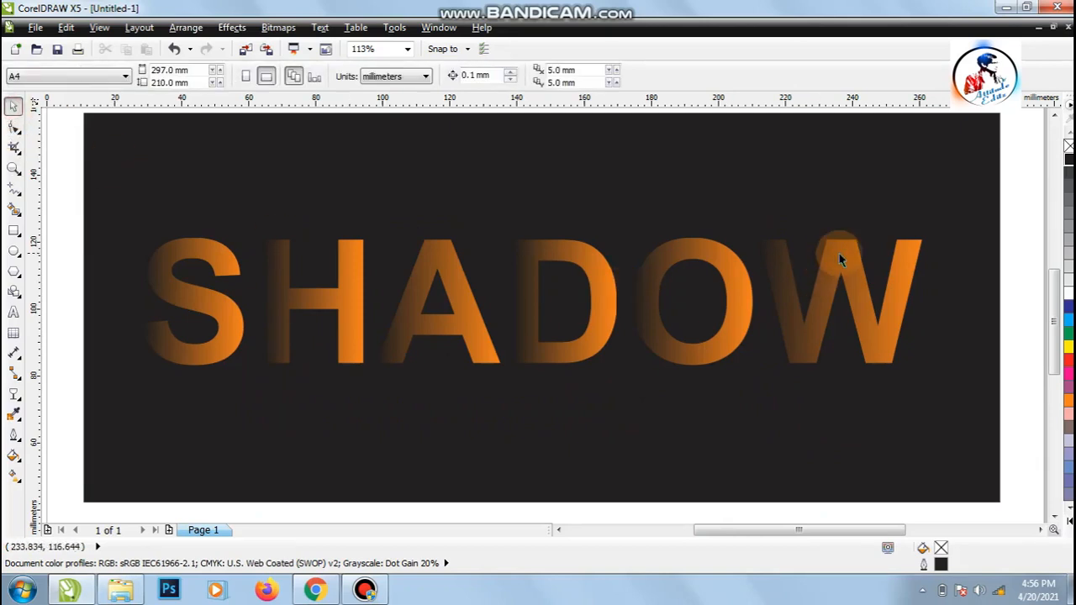
{"action": "left_click", "coordinate": [831, 286]}
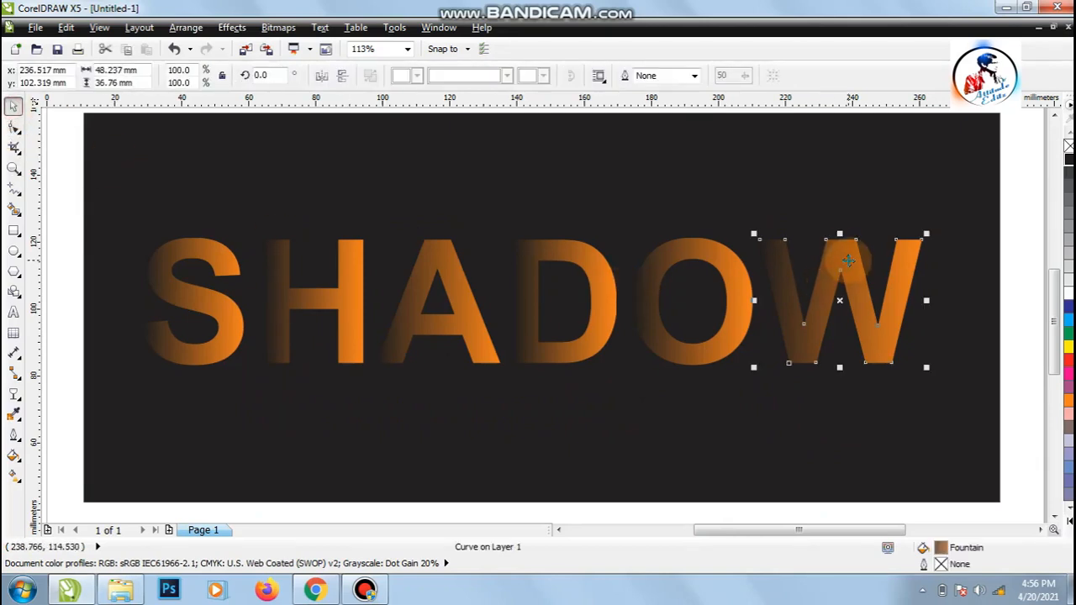
{"action": "left_click_drag", "start_coordinate": [845, 261], "coordinate": [814, 262]}
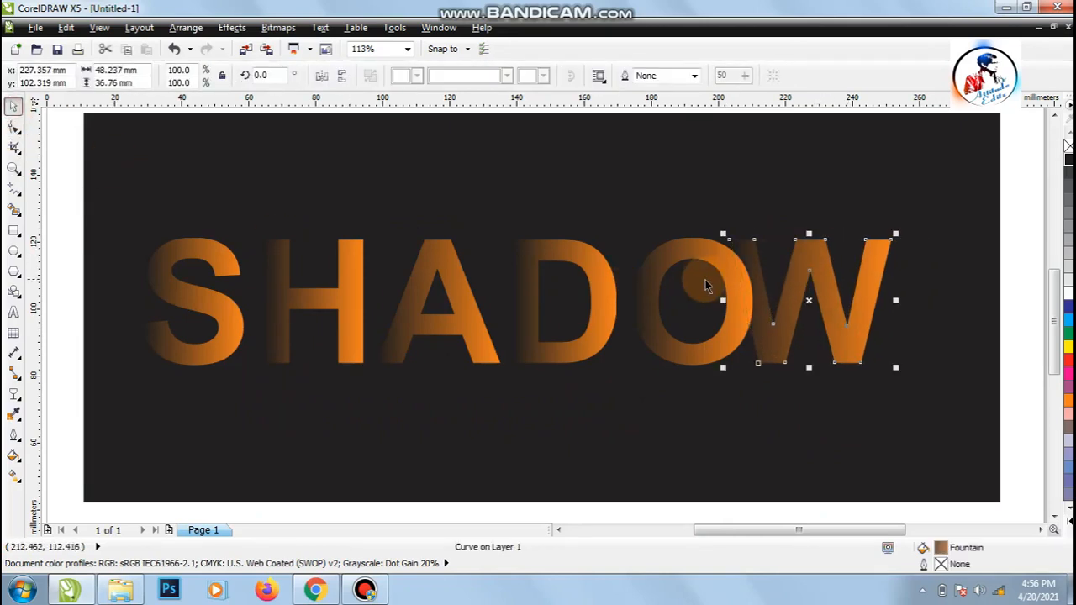
{"action": "left_click_drag", "start_coordinate": [705, 254], "coordinate": [685, 255]}
{"action": "left_click", "coordinate": [542, 251]}
{"action": "left_click_drag", "start_coordinate": [542, 251], "coordinate": [532, 252]}
{"action": "left_click_drag", "start_coordinate": [438, 255], "coordinate": [429, 255]}
{"action": "left_click", "coordinate": [767, 319]}
{"action": "left_click_drag", "start_coordinate": [766, 319], "coordinate": [752, 319]}
Step: Select all six letters of SHADOW and distribute them evenly by their horizontal centers
{"action": "left_click", "coordinate": [666, 360], "text": "shift"}
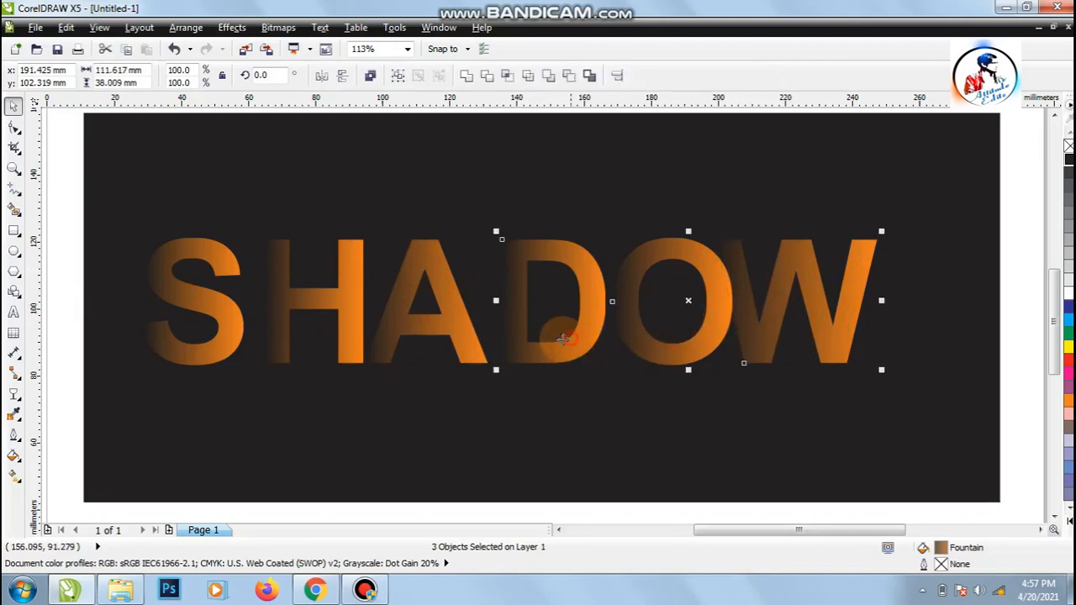
{"action": "left_click", "coordinate": [376, 333], "text": "shift"}
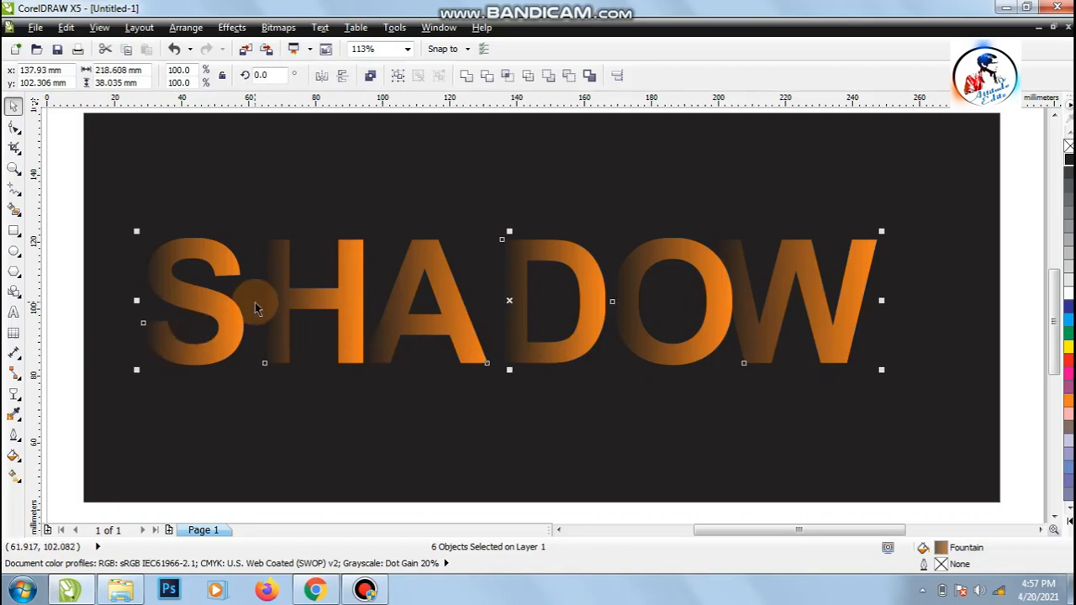
{"action": "key", "text": "shift+e"}
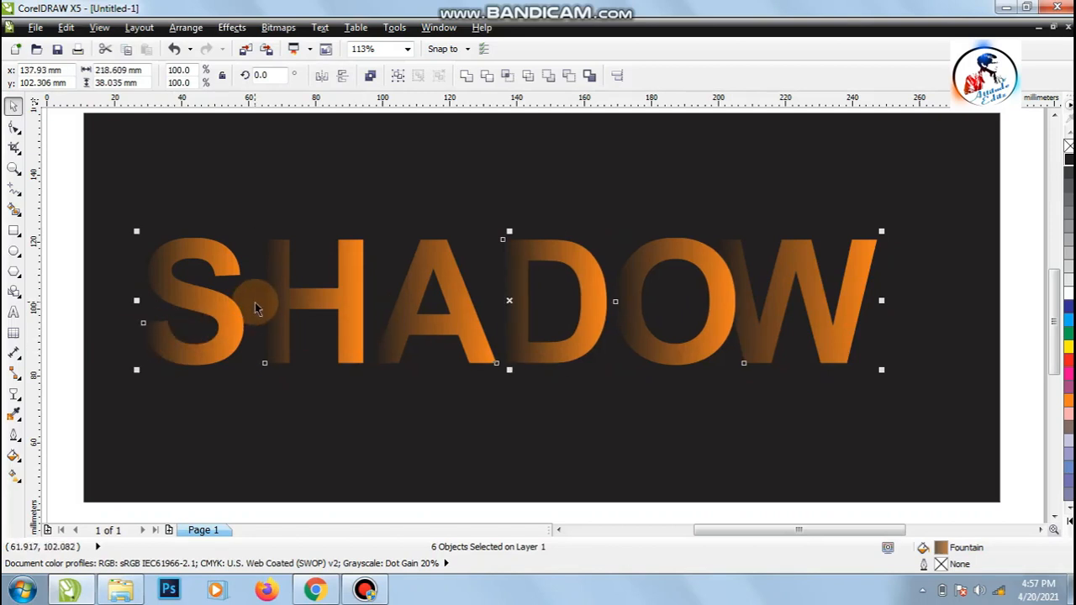
{"action": "left_click", "coordinate": [68, 296]}
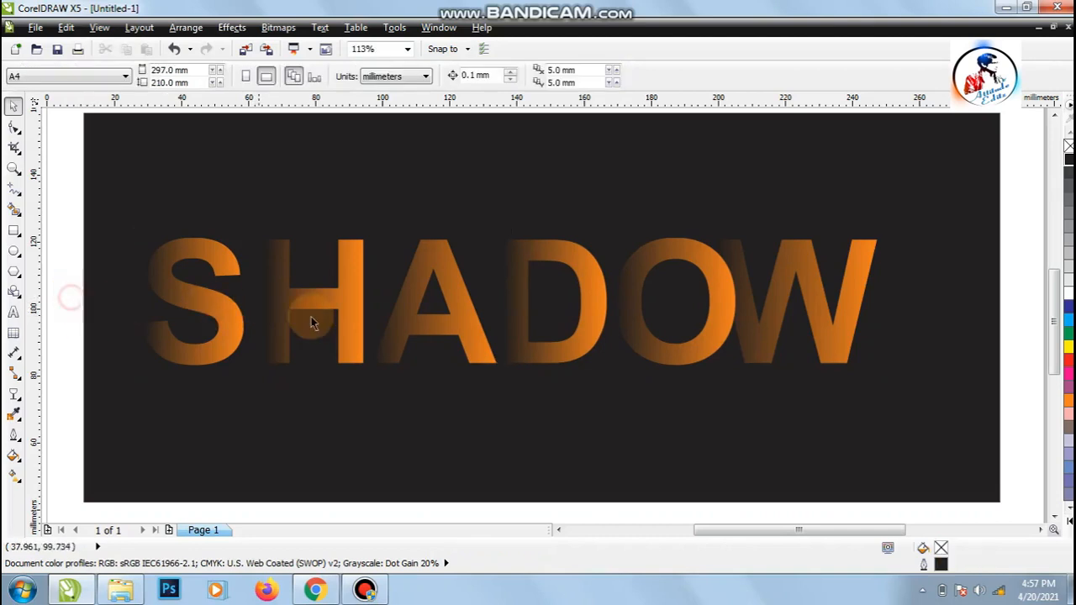
Step: Move the letter W about 8 mm closer to the O and redistribute all six letters evenly across the narrower width
{"action": "left_click", "coordinate": [742, 311]}
{"action": "left_click_drag", "start_coordinate": [742, 311], "coordinate": [715, 304]}
{"action": "left_click_drag", "start_coordinate": [67, 224], "coordinate": [908, 403]}
{"action": "key", "text": "shift+e"}
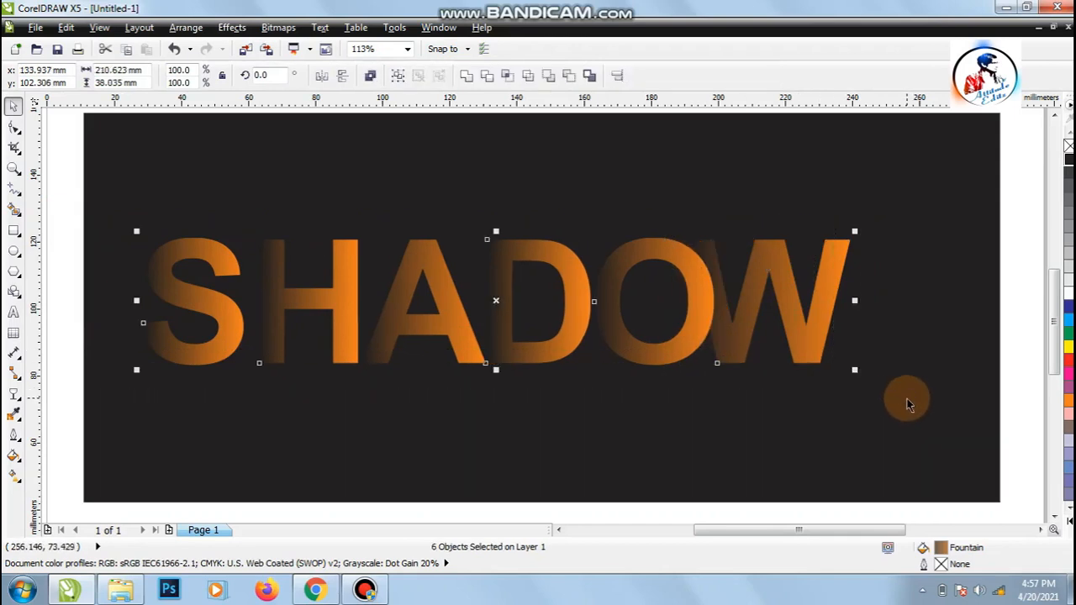
Step: Group the six letters and center the group horizontally and vertically on the black rectangle
{"action": "left_click", "coordinate": [186, 27]}
{"action": "left_click", "coordinate": [217, 129]}
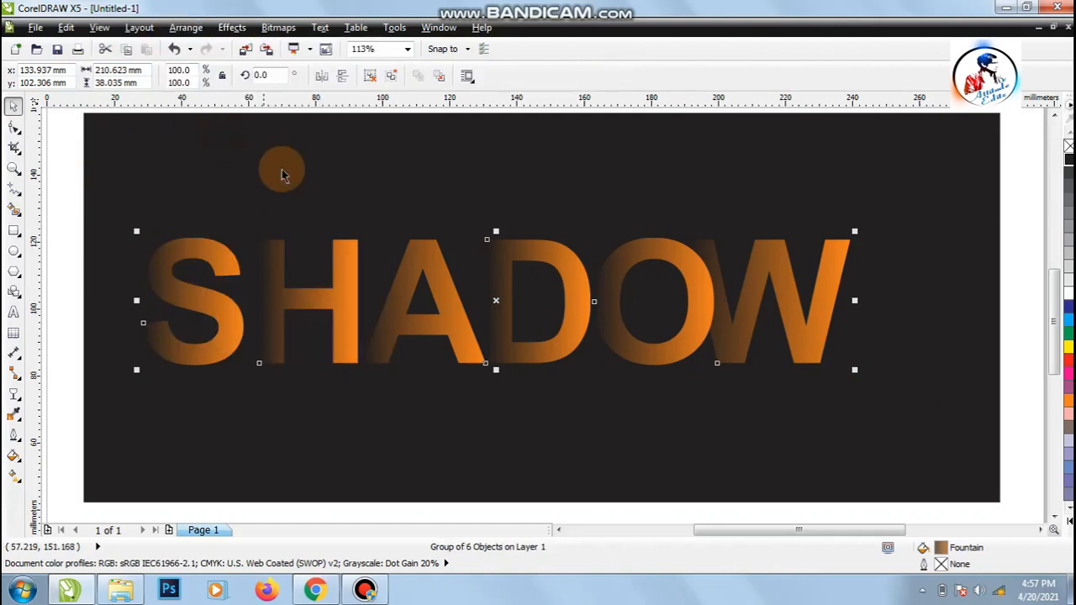
{"action": "left_click", "coordinate": [324, 154], "text": "shift"}
{"action": "key", "text": "e"}
{"action": "key", "text": "c"}
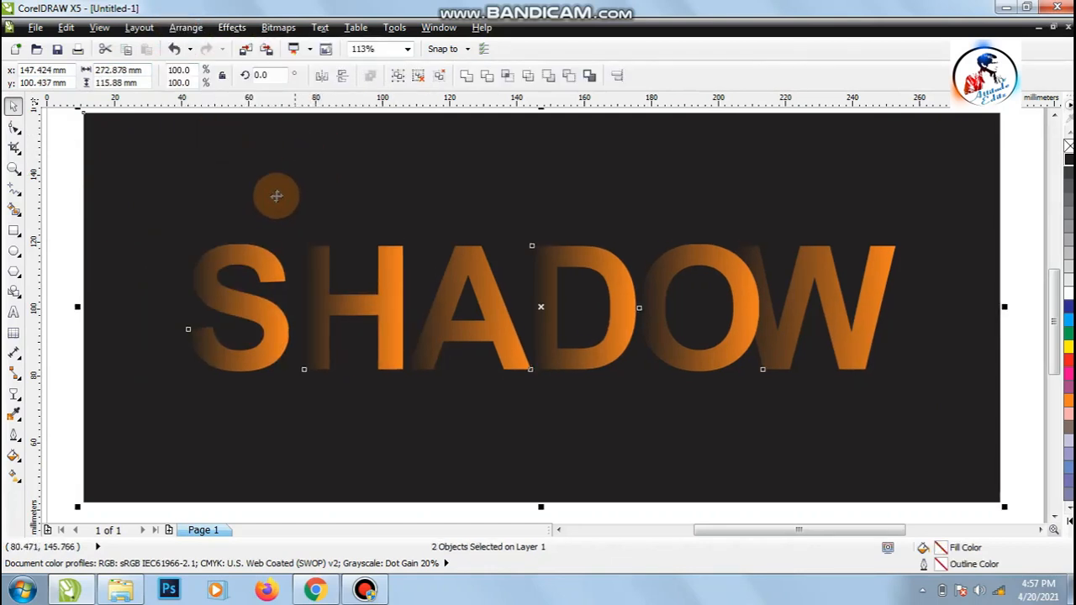
{"action": "left_click", "coordinate": [43, 270]}
Step: Raise the SHADOW group about 7 mm and place a vertically mirrored copy of it directly underneath
{"action": "left_click_drag", "start_coordinate": [487, 321], "coordinate": [486, 297]}
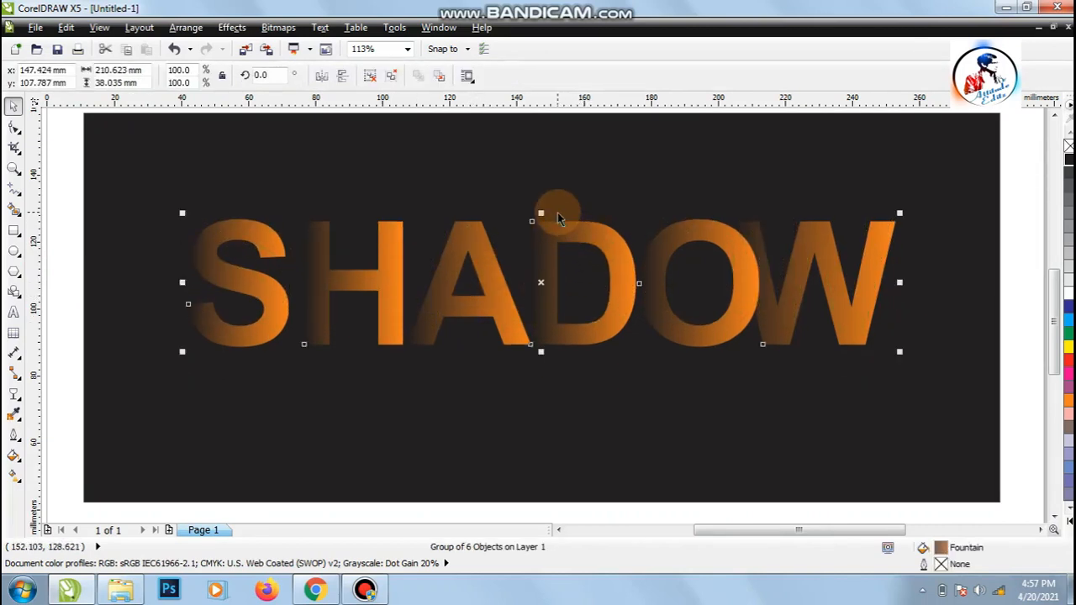
{"action": "right_click", "coordinate": [536, 265]}
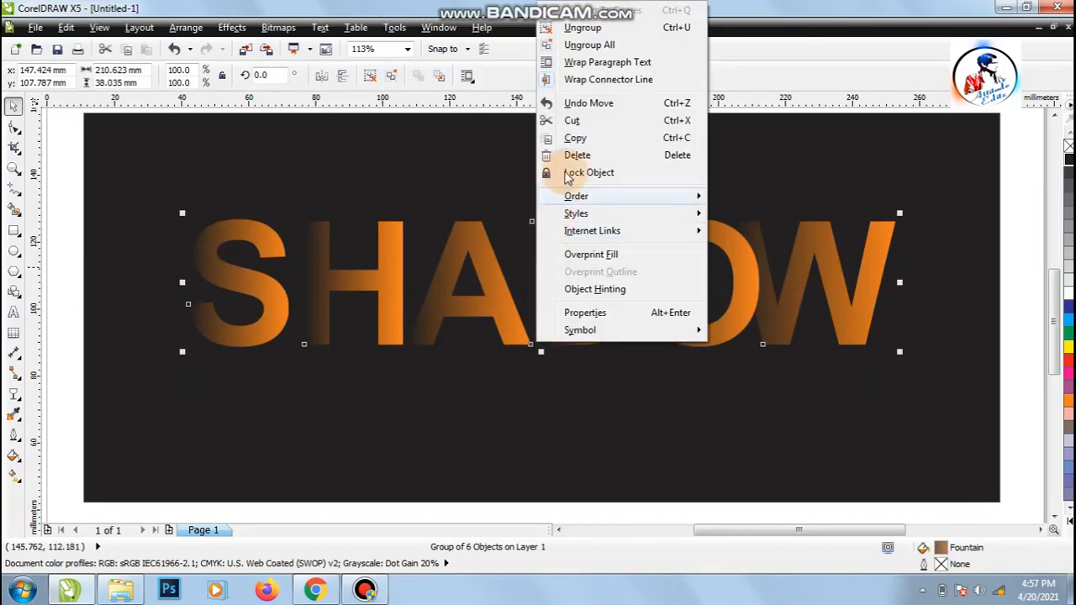
{"action": "left_click", "coordinate": [574, 142]}
{"action": "left_click_drag", "start_coordinate": [540, 212], "coordinate": [541, 411]}
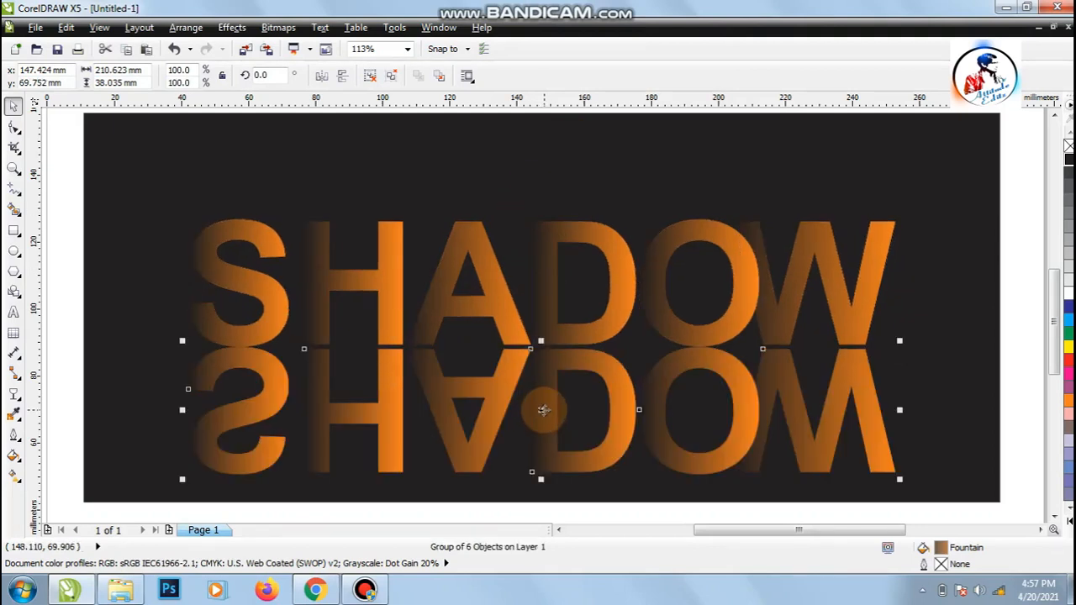
Step: Apply a linear transparency at 270° to the mirrored copy so the reflection fades out downward about halfway
{"action": "left_click", "coordinate": [12, 394]}
{"action": "left_click", "coordinate": [59, 498]}
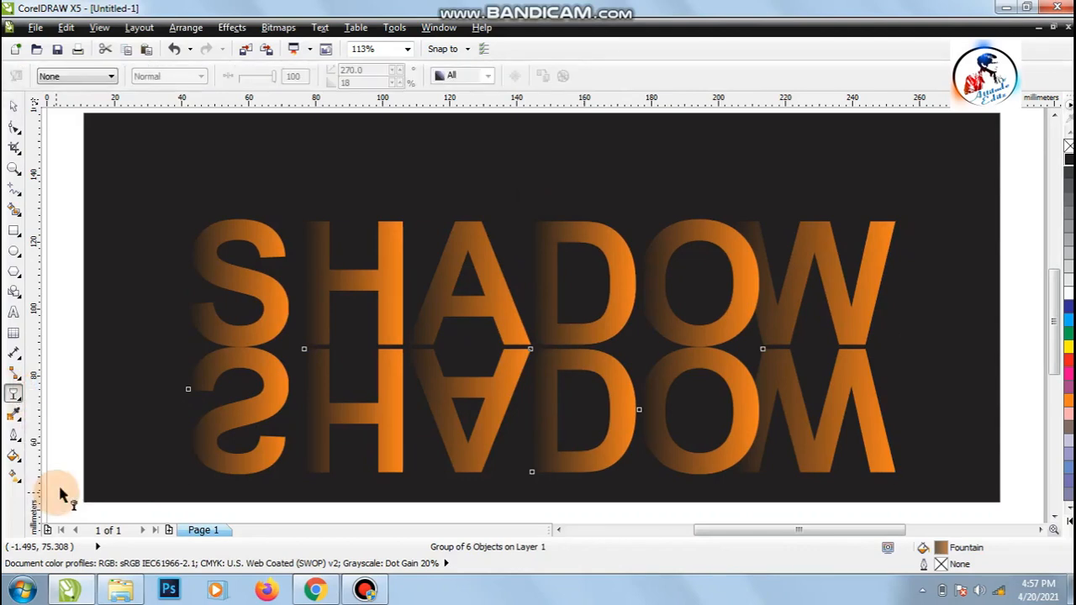
{"action": "left_click_drag", "start_coordinate": [546, 244], "coordinate": [556, 308]}
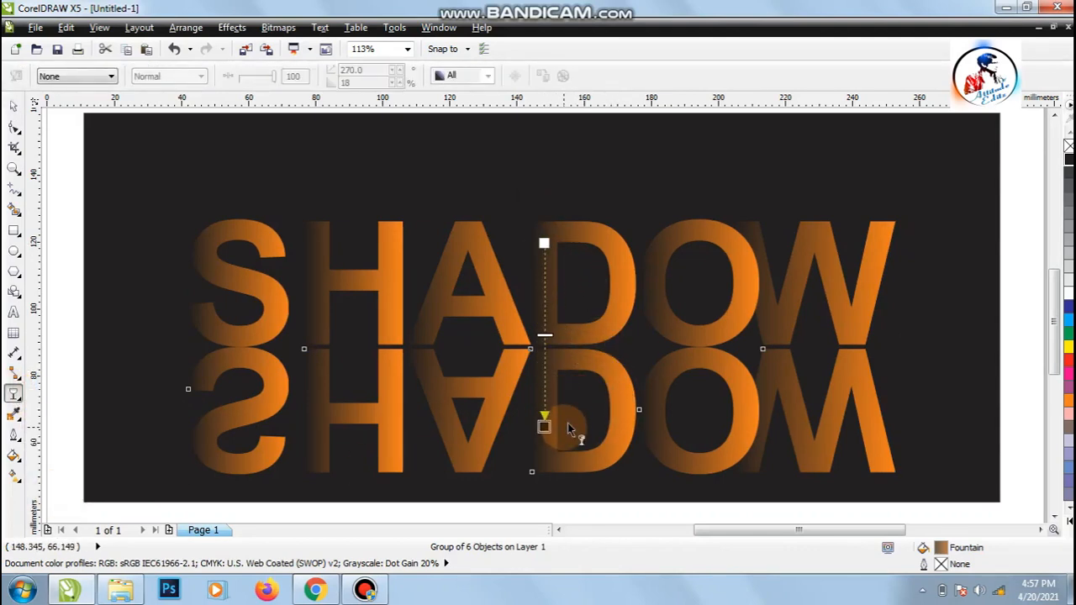
{"action": "left_click_drag", "start_coordinate": [567, 438], "coordinate": [544, 418]}
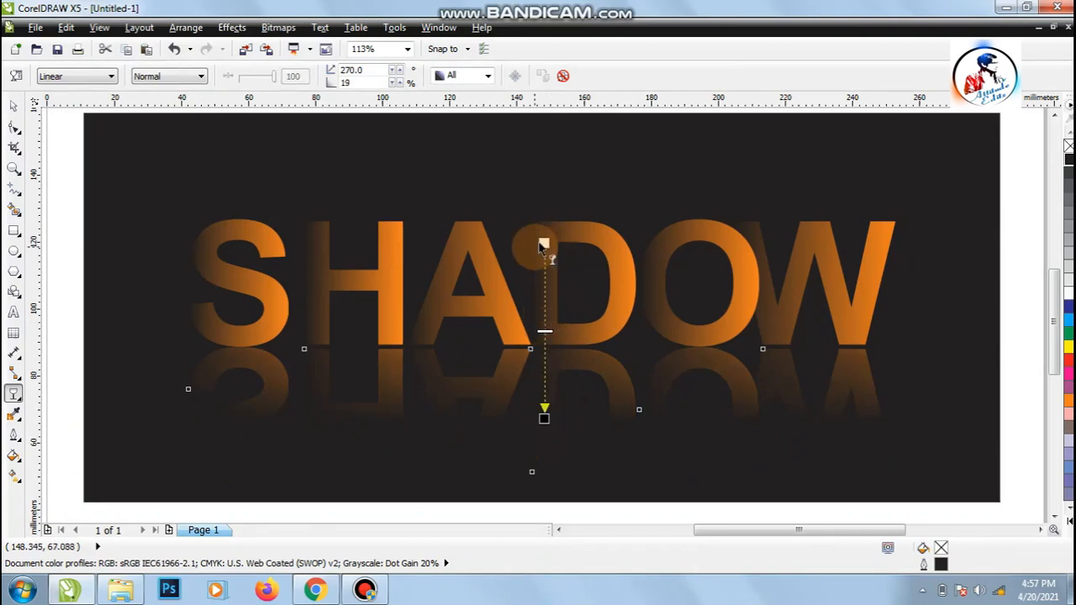
{"action": "left_click_drag", "start_coordinate": [543, 244], "coordinate": [543, 283]}
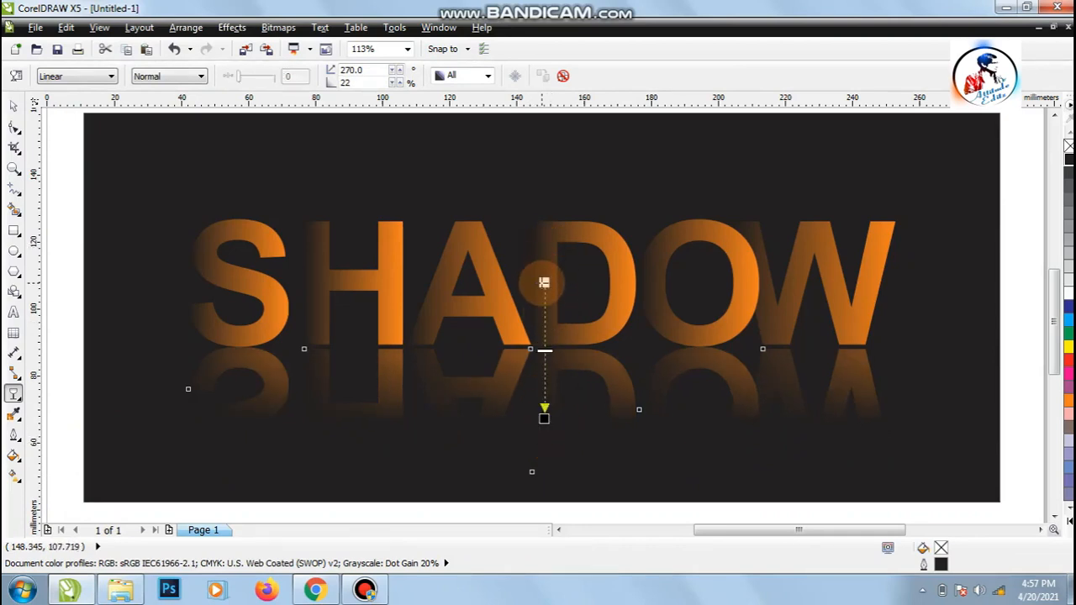
{"action": "left_click_drag", "start_coordinate": [544, 418], "coordinate": [543, 405]}
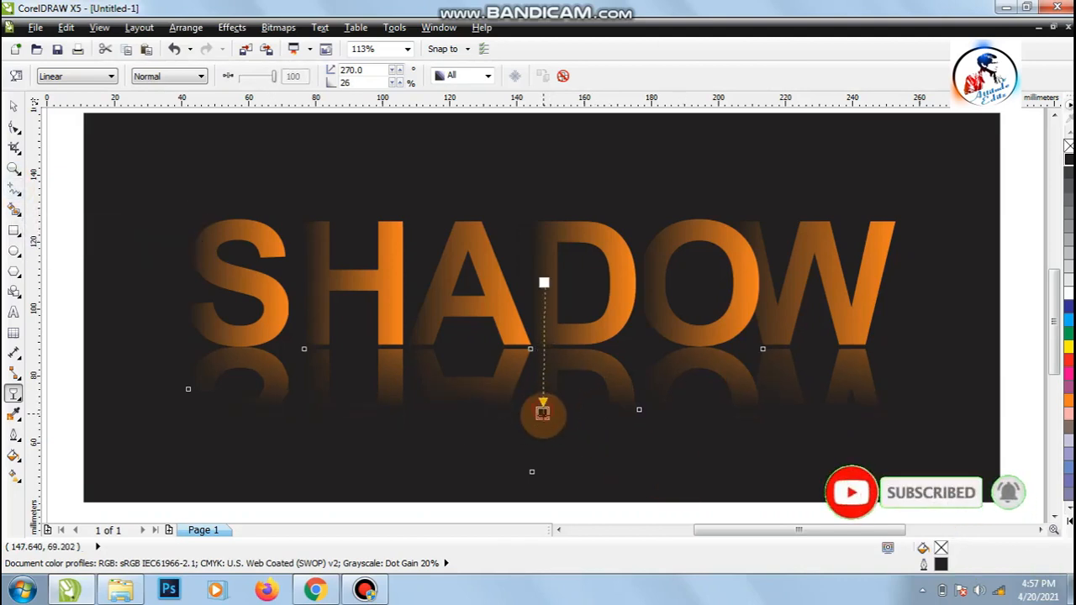
{"action": "left_click_drag", "start_coordinate": [543, 412], "coordinate": [544, 422]}
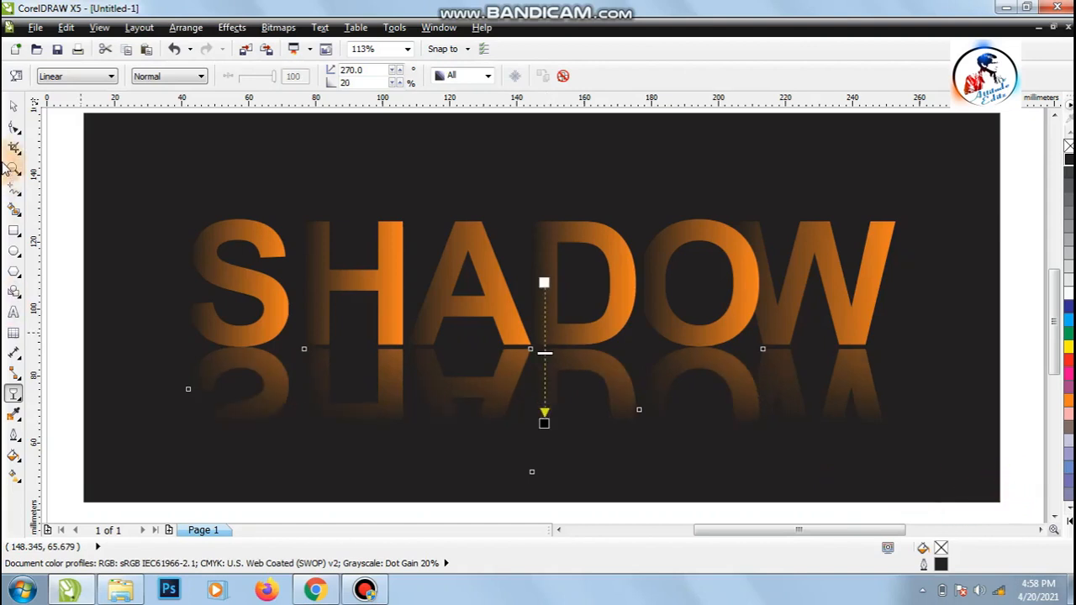
Step: Nudge the faded reflection up about 1.2 mm so it touches the base of the letters
{"action": "left_click", "coordinate": [14, 106]}
{"action": "left_click", "coordinate": [57, 190]}
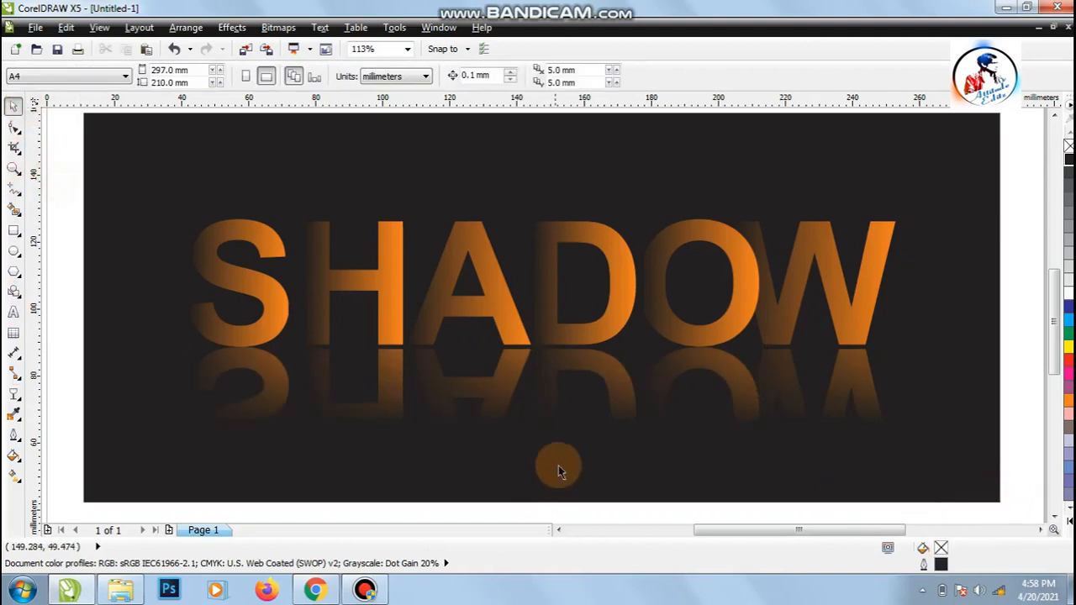
{"action": "left_click", "coordinate": [656, 359]}
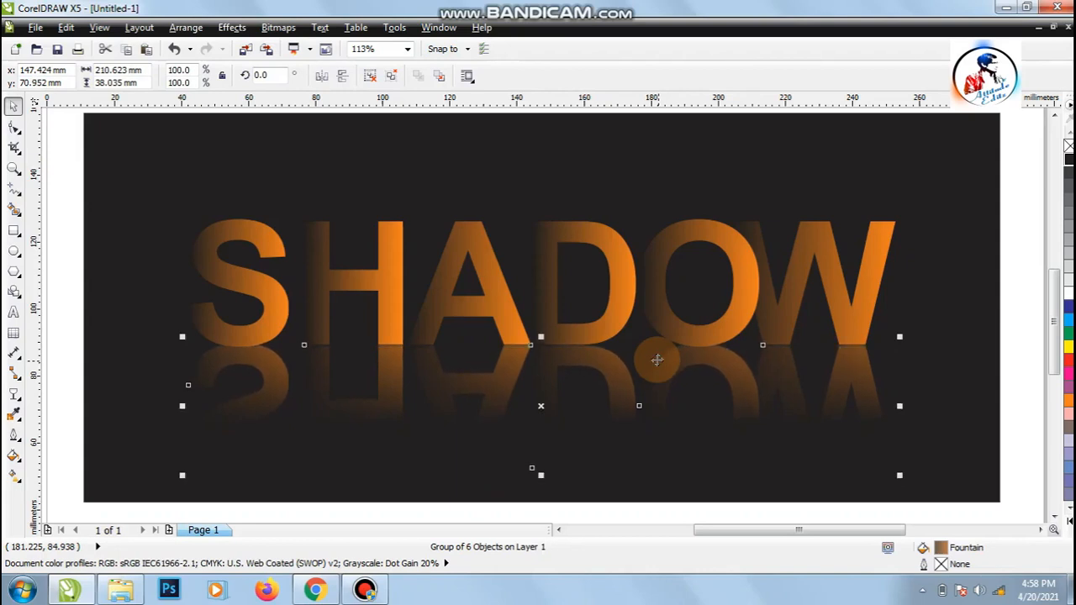
Step: Deselect everything, fit the artwork in view and preview the finished SHADOW design full screen
{"action": "left_click", "coordinate": [74, 193]}
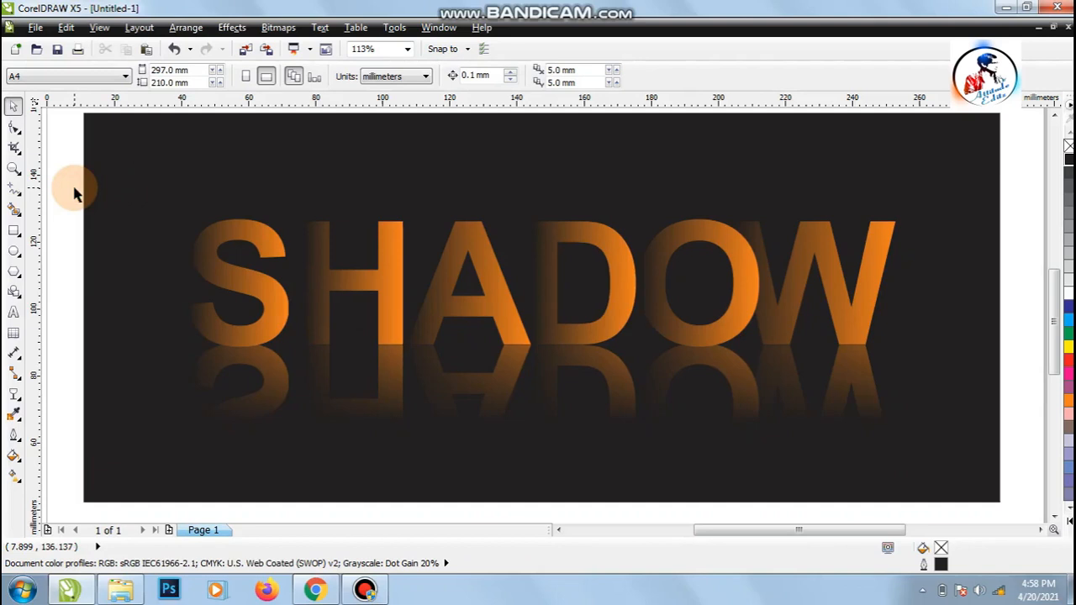
{"action": "key", "text": "F4"}
{"action": "key", "text": "F9"}
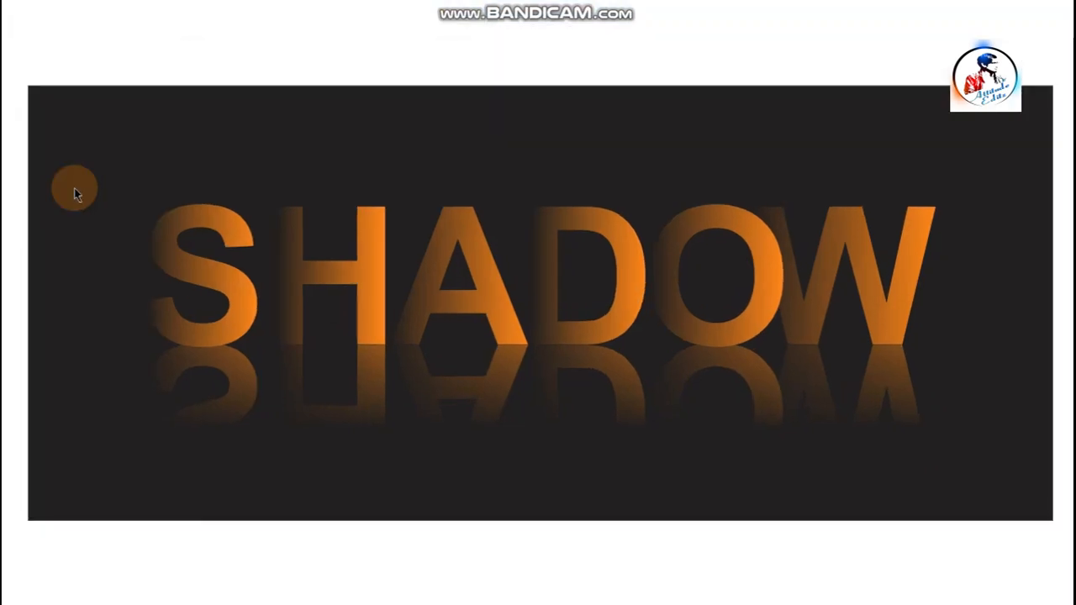